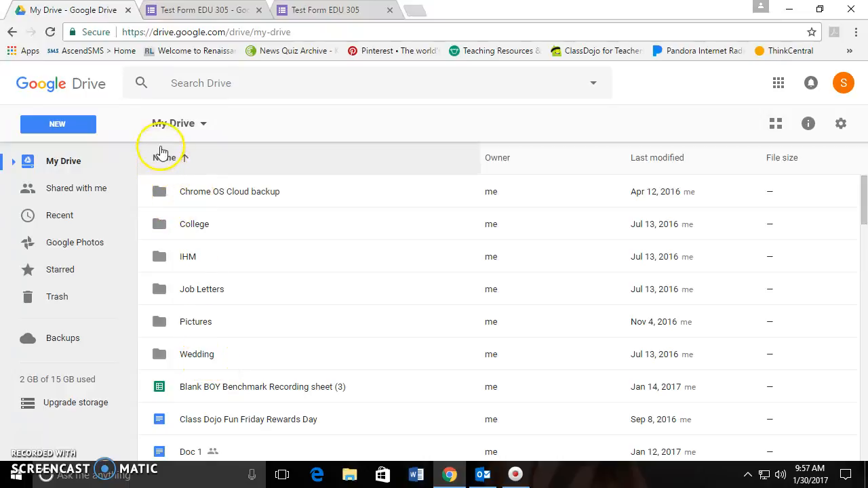
Create a new blank Google Form from My Drive.
click(68, 125)
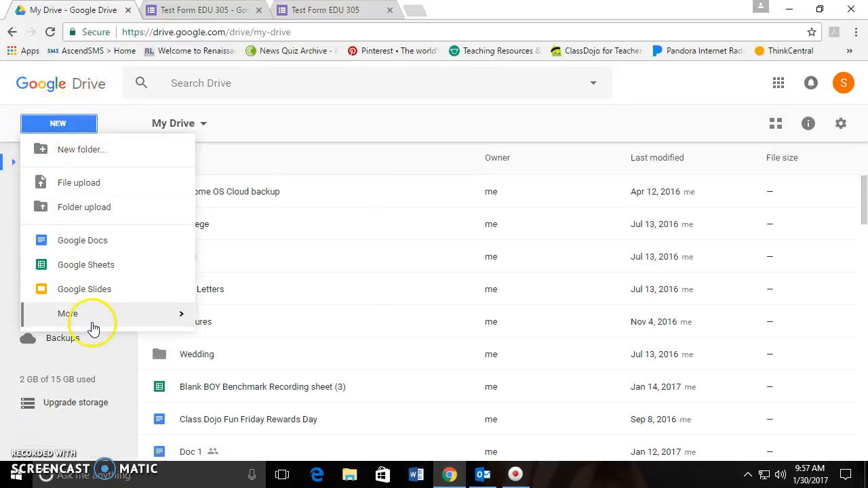
mouse_move(93, 327)
click(237, 179)
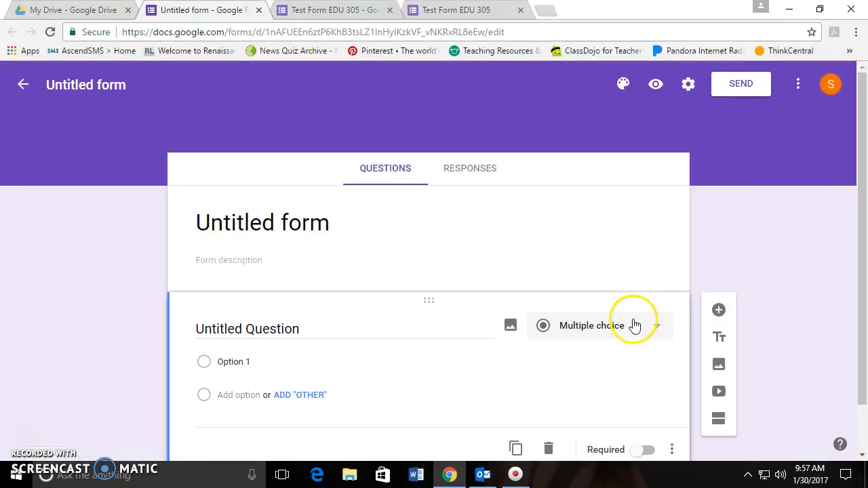
scroll(523, 310, down, 1)
scroll(607, 271, up, 1)
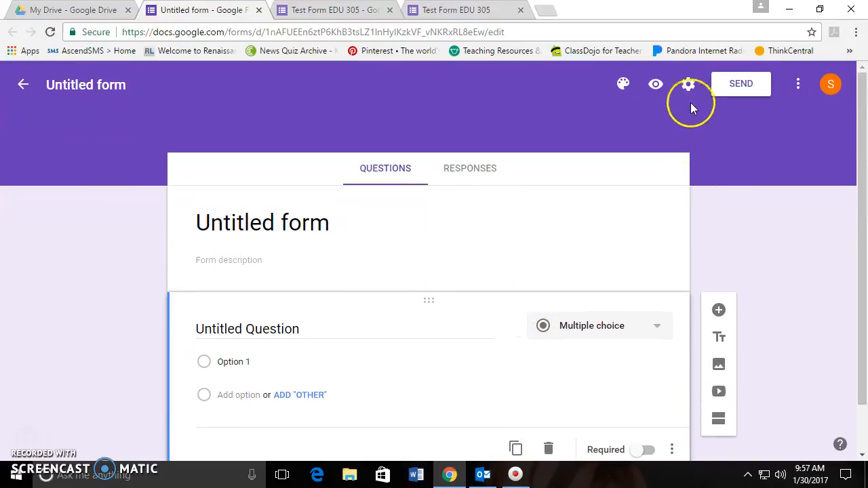
Review the form's general and presentation settings, then make the form a quiz and save the settings.
click(689, 85)
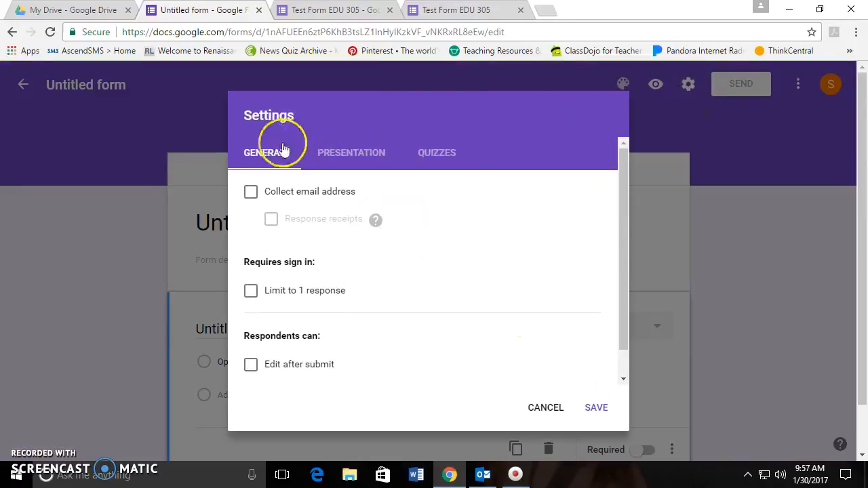
scroll(353, 244, down, 1)
scroll(383, 302, up, 1)
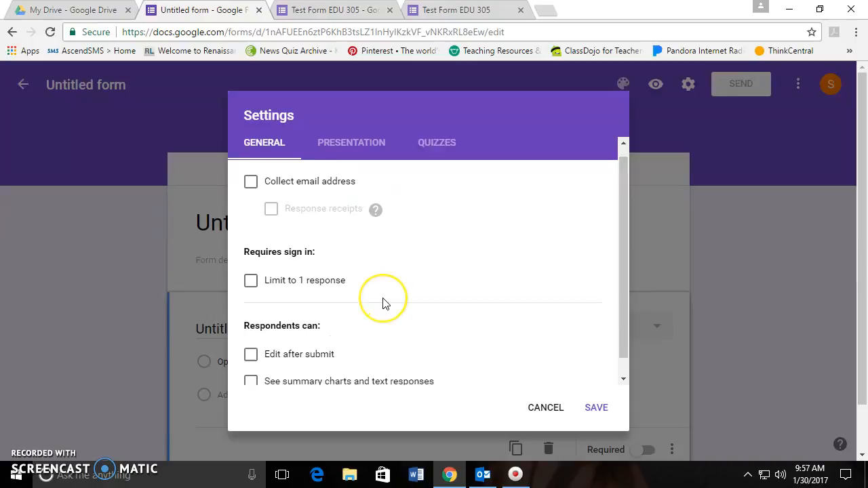
click(346, 163)
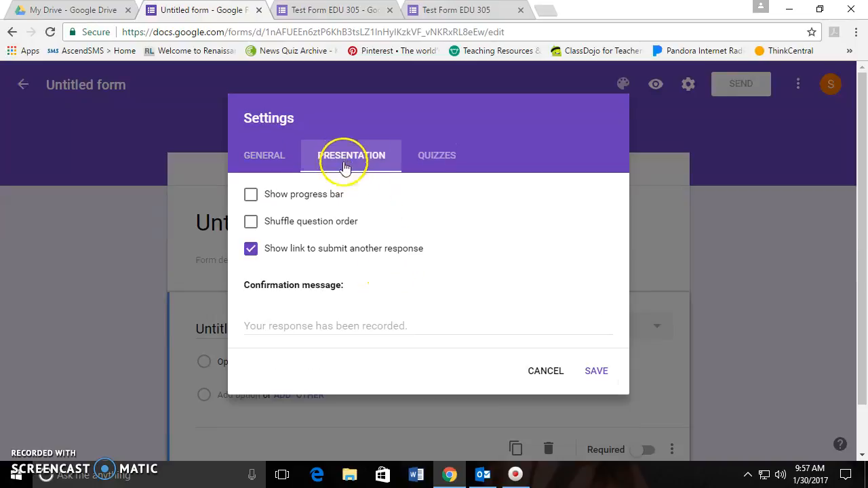
click(450, 161)
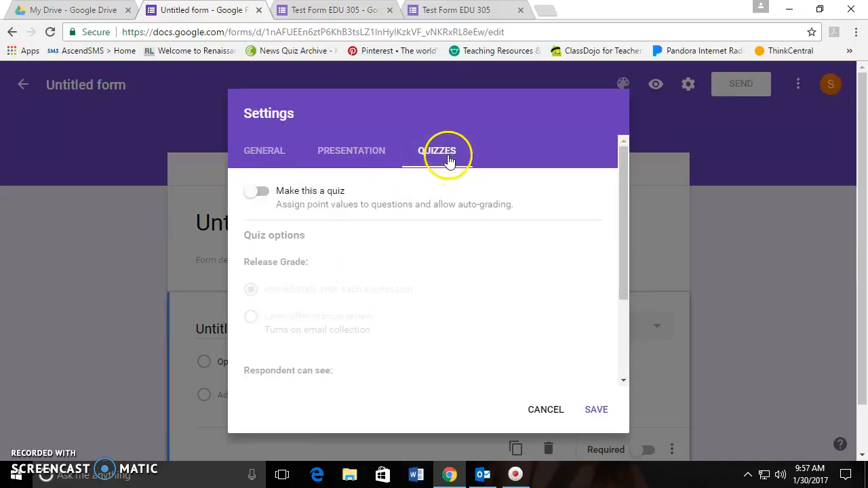
scroll(453, 236, down, 3)
scroll(456, 239, up, 3)
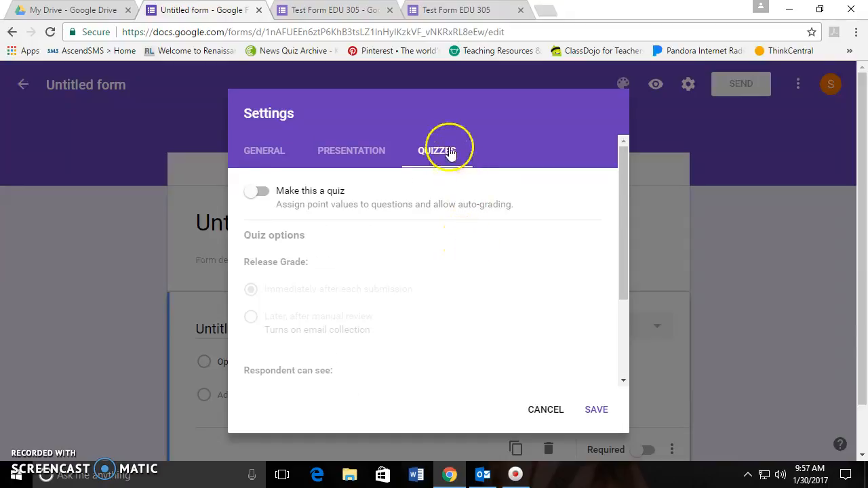
click(263, 194)
scroll(299, 230, down, 1)
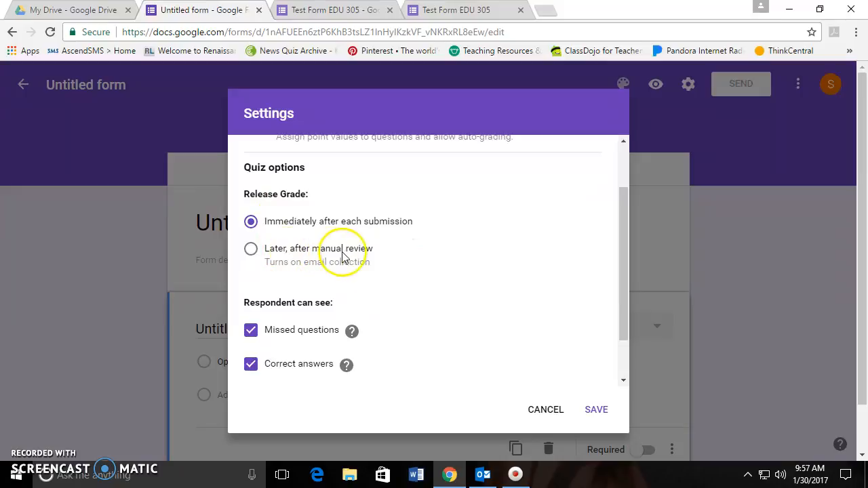
scroll(475, 319, down, 1)
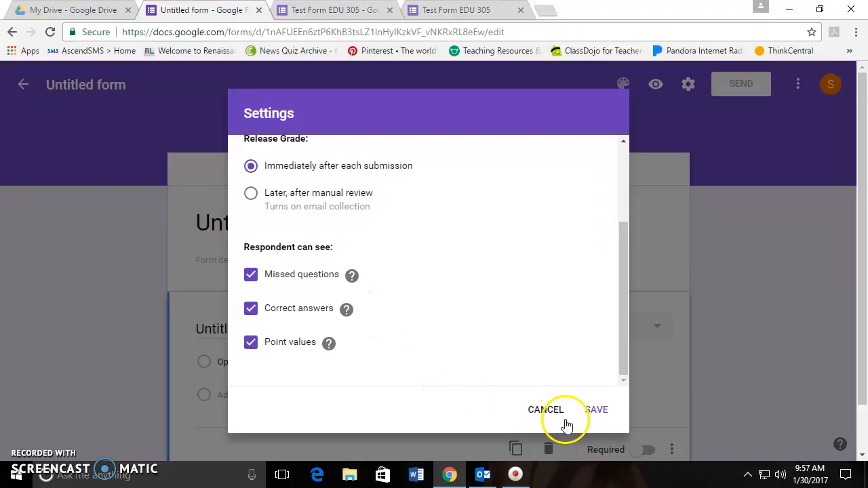
click(599, 412)
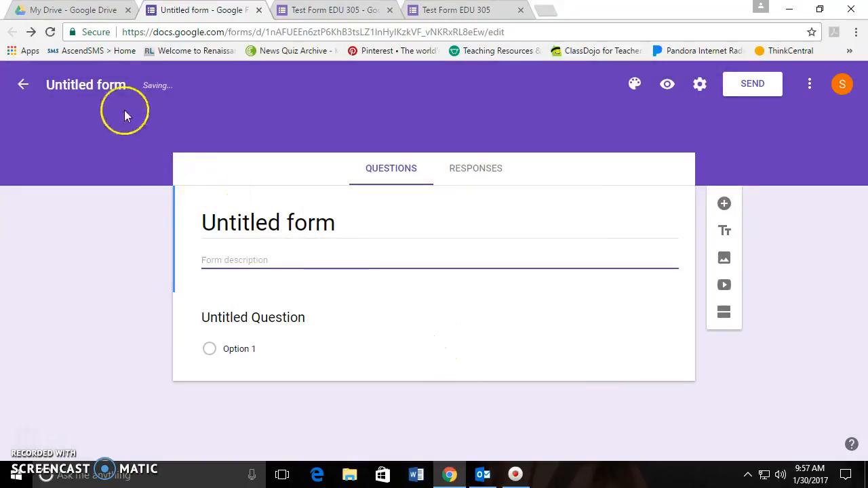
Rename the form as Quiz1.
click(117, 89)
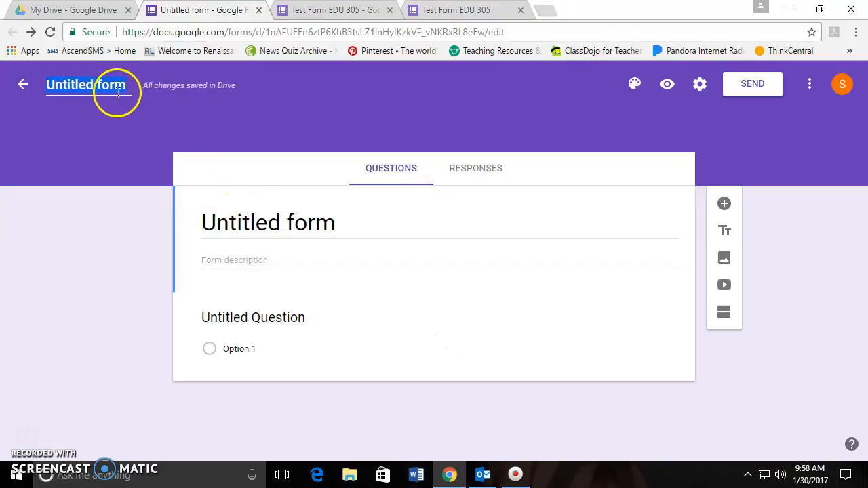
text(Quiz1)
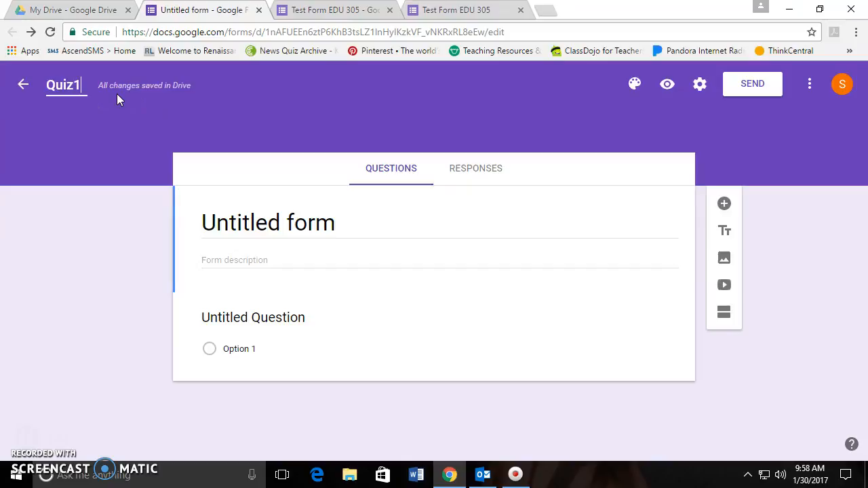
click(130, 145)
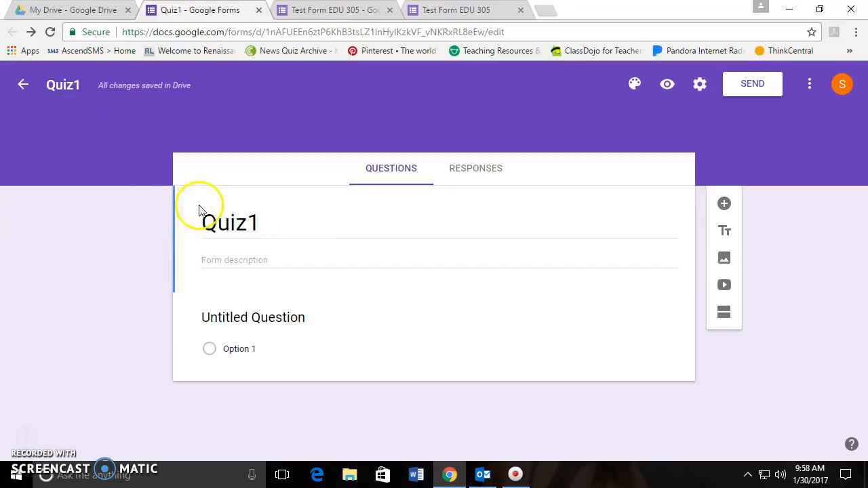
Try pink and teal as the form's theme colour.
click(635, 84)
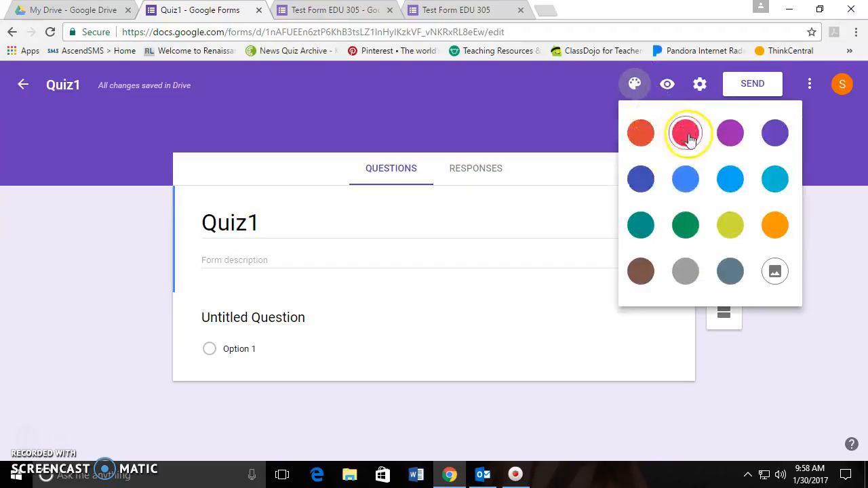
click(685, 132)
click(634, 84)
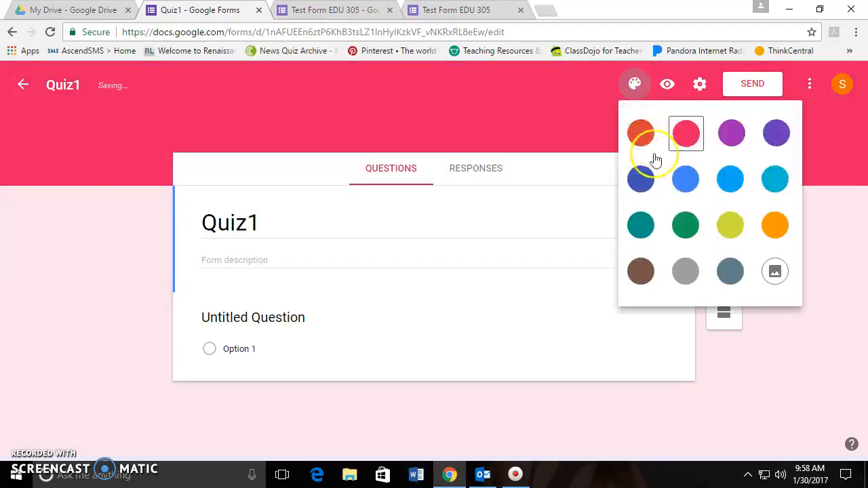
click(641, 224)
Apply the purple spheres image from the Work and School themes as the form's header.
click(635, 85)
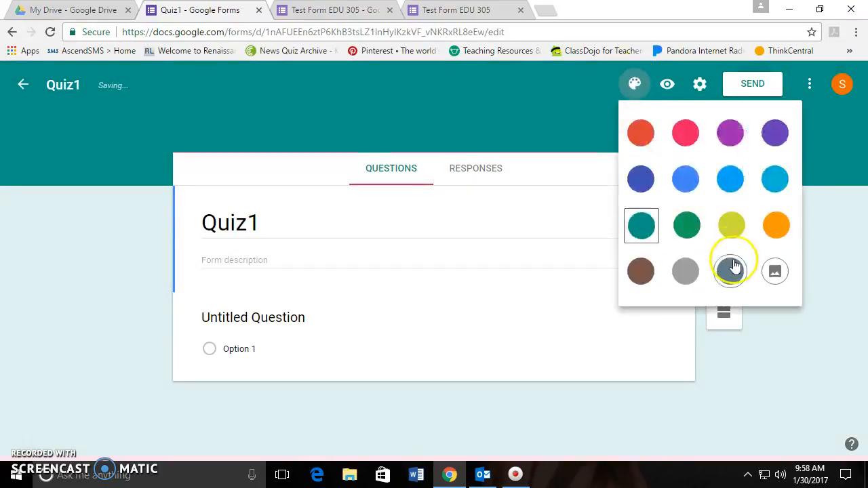
click(773, 272)
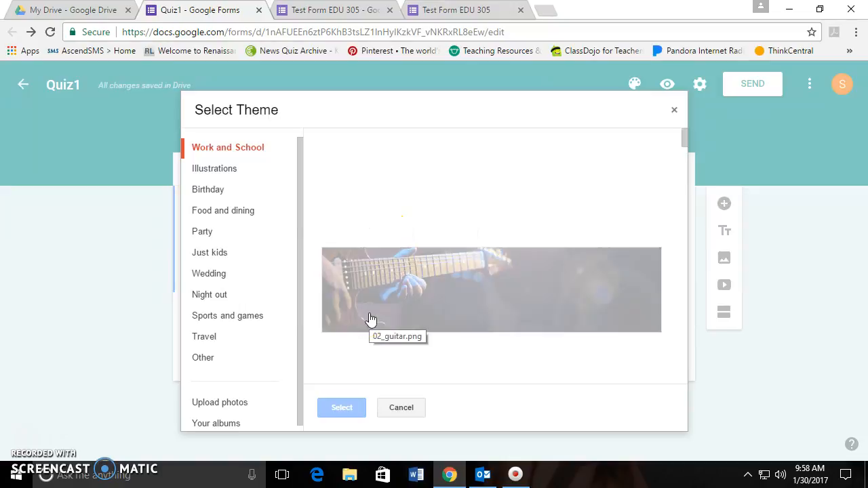
scroll(407, 294, down, 6)
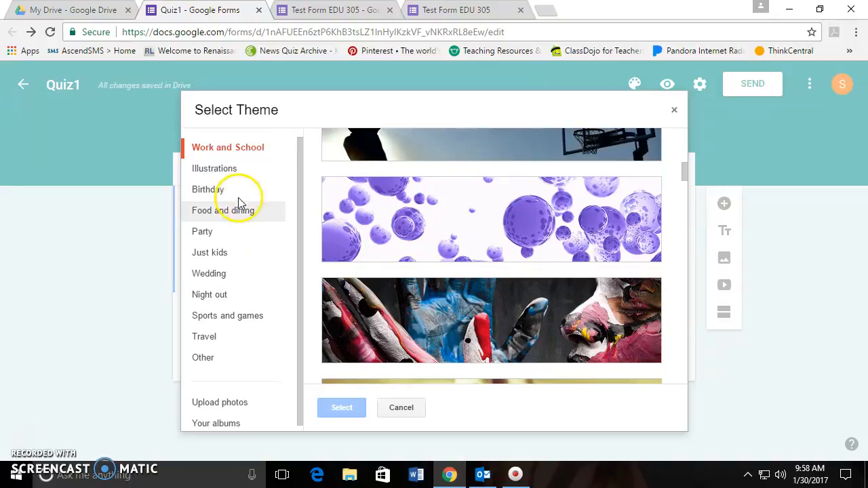
click(427, 242)
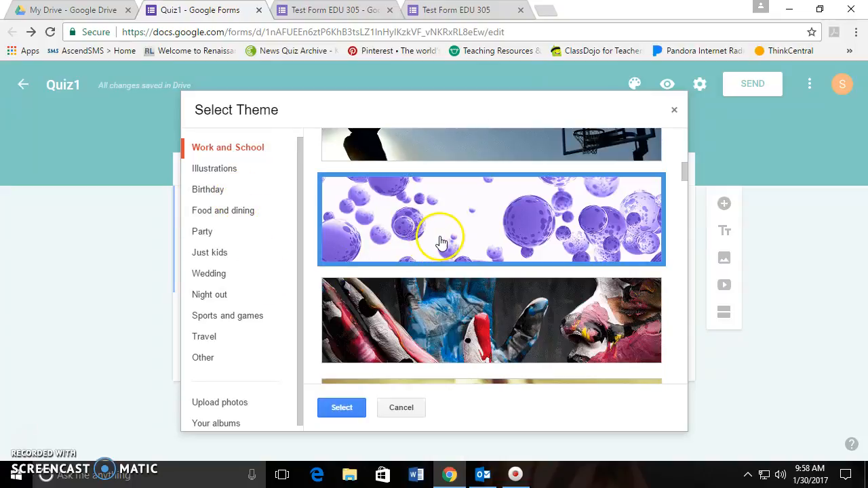
click(343, 408)
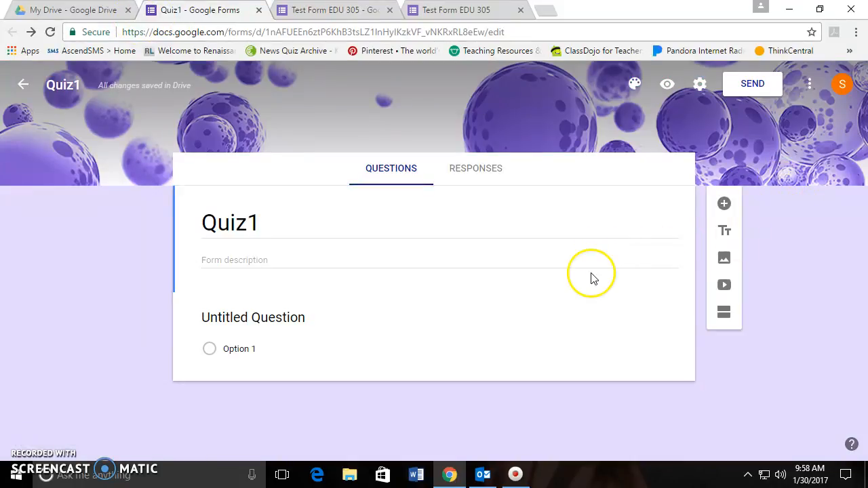
Enter "Quiz about Google Forms" as the form description.
click(281, 265)
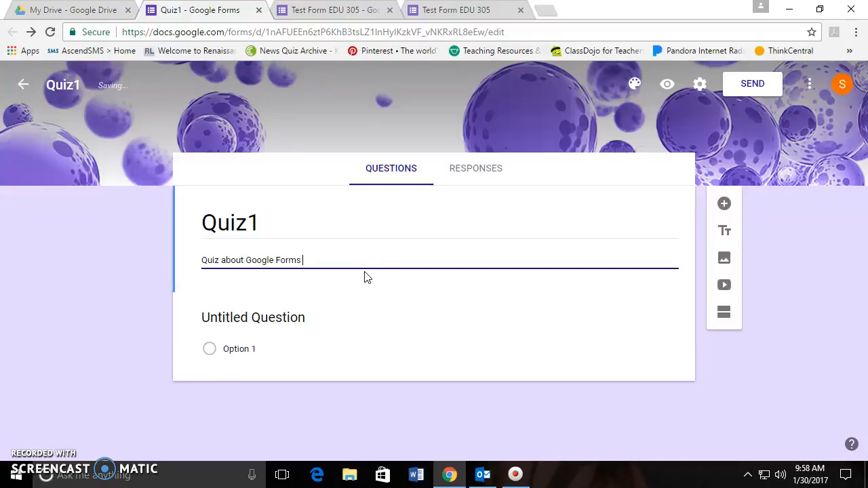
click(151, 294)
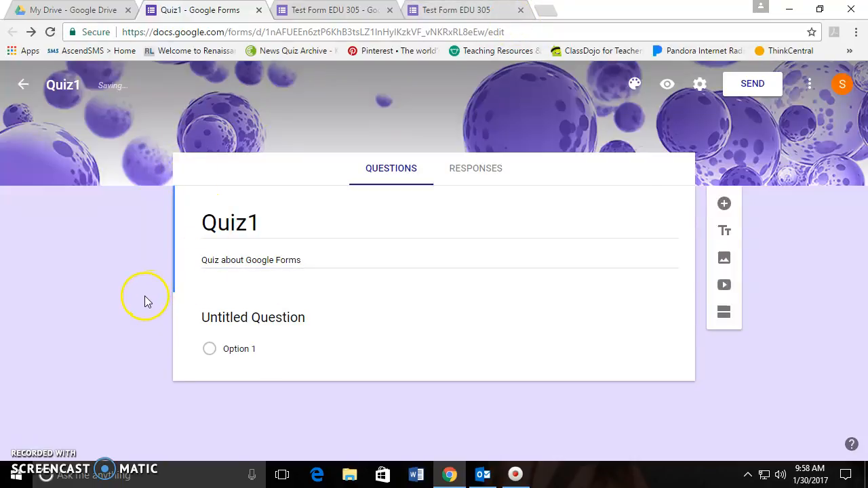
Review the available question types for the untitled question and choose Multiple choice.
click(264, 322)
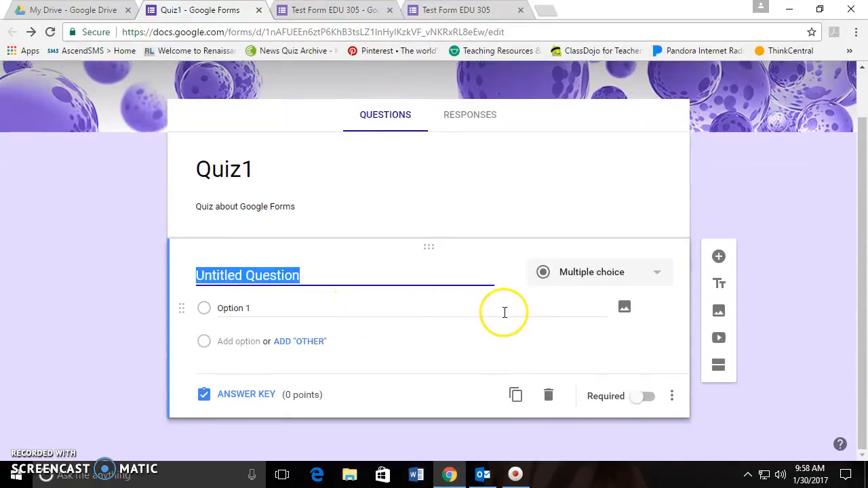
click(638, 278)
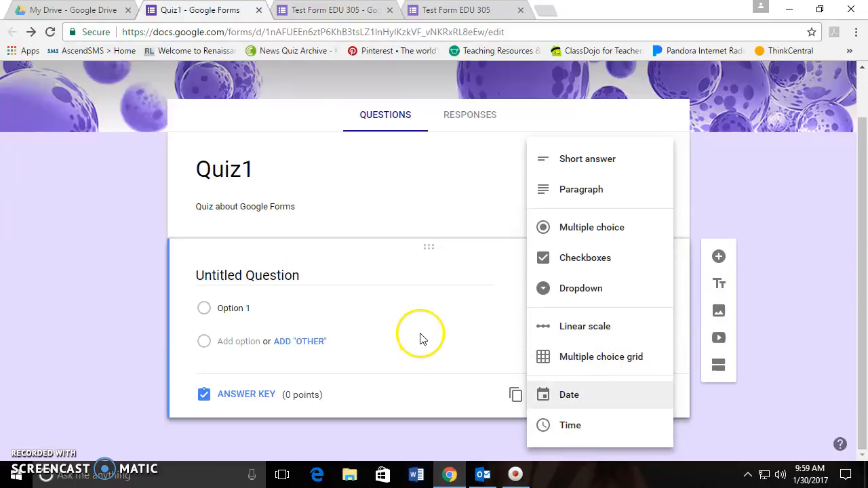
click(591, 229)
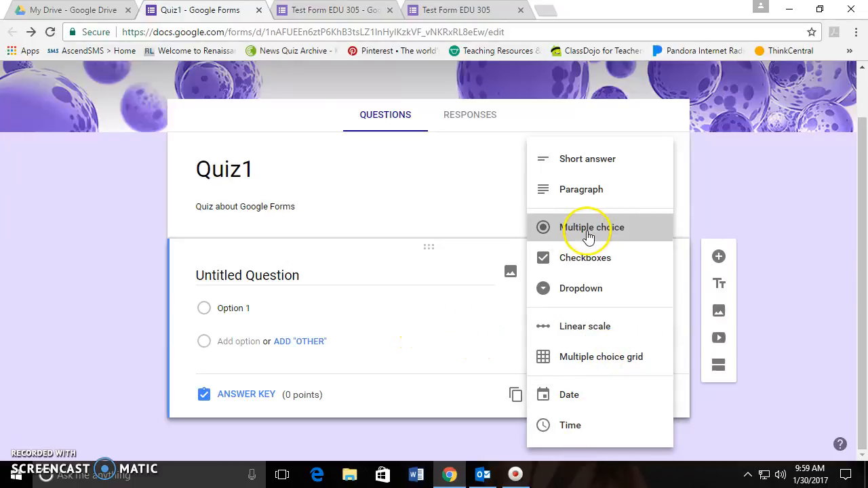
Add an "Other" choice and the answer choices Option 2 to Option 6 to the untitled question.
click(236, 309)
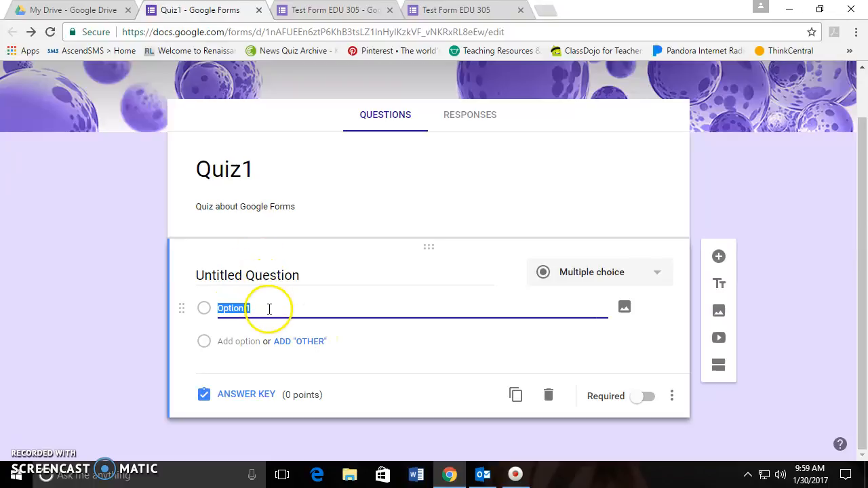
click(252, 275)
click(262, 310)
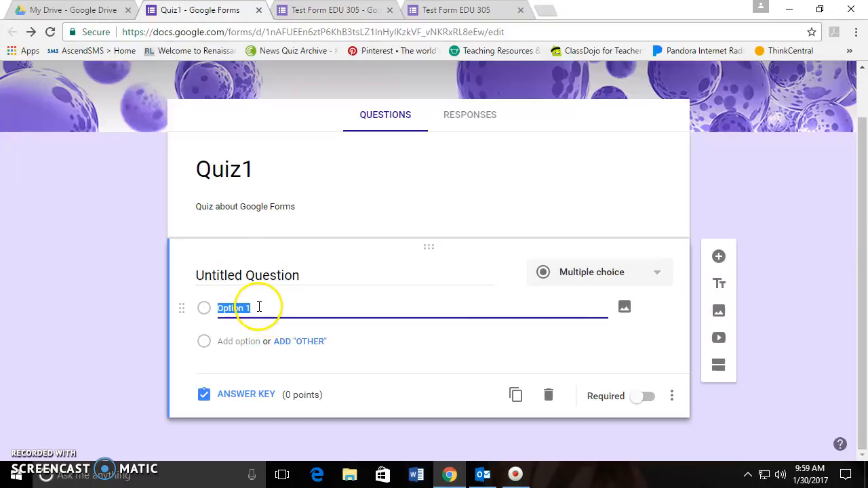
click(292, 342)
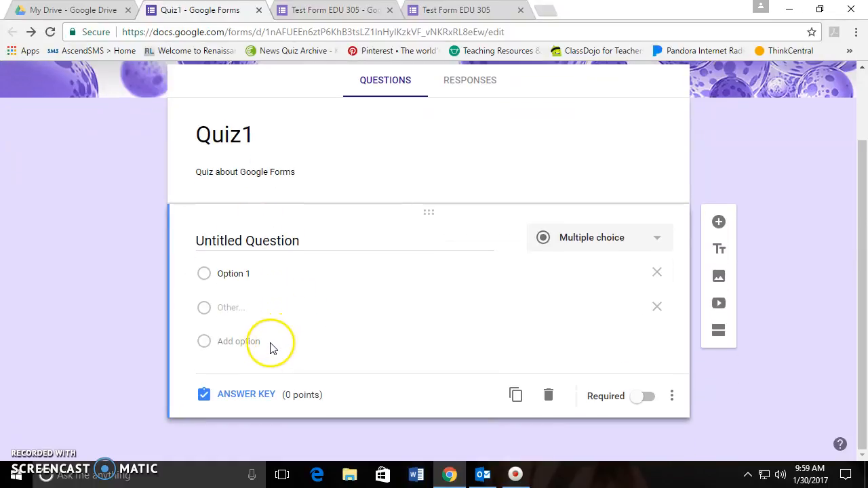
click(243, 340)
click(247, 343)
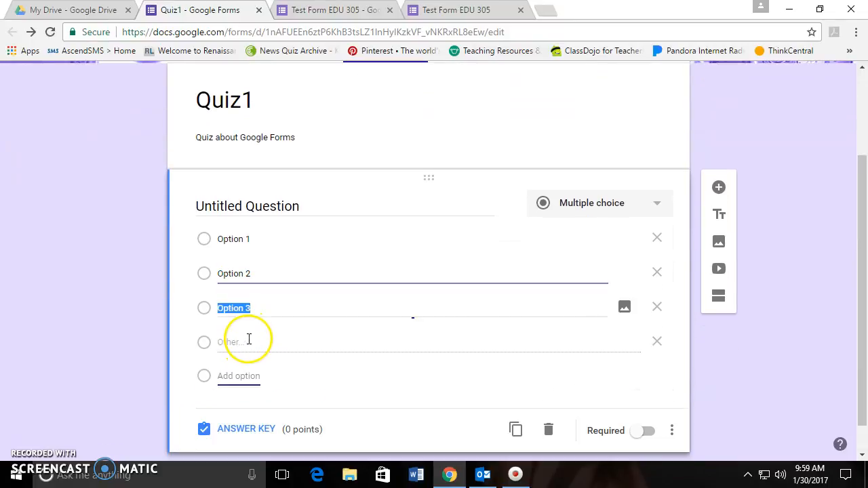
click(251, 373)
click(247, 343)
click(244, 342)
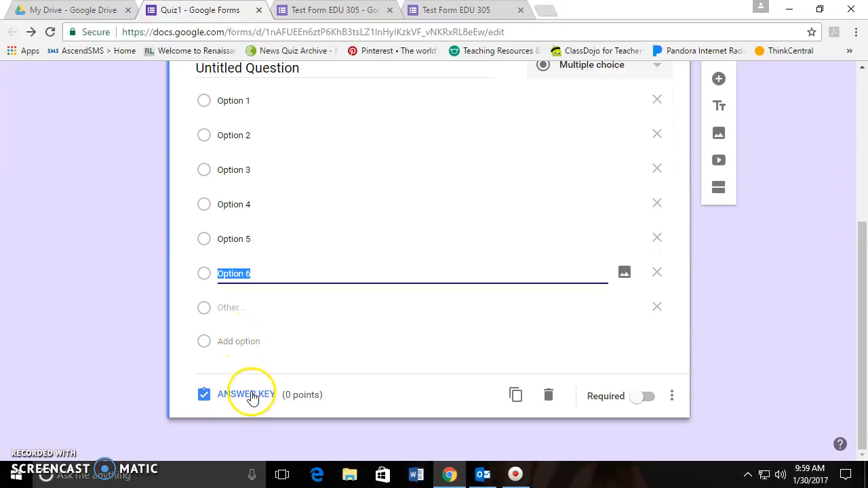
Mark Option 3 as the correct answer in the untitled question's answer key.
click(249, 395)
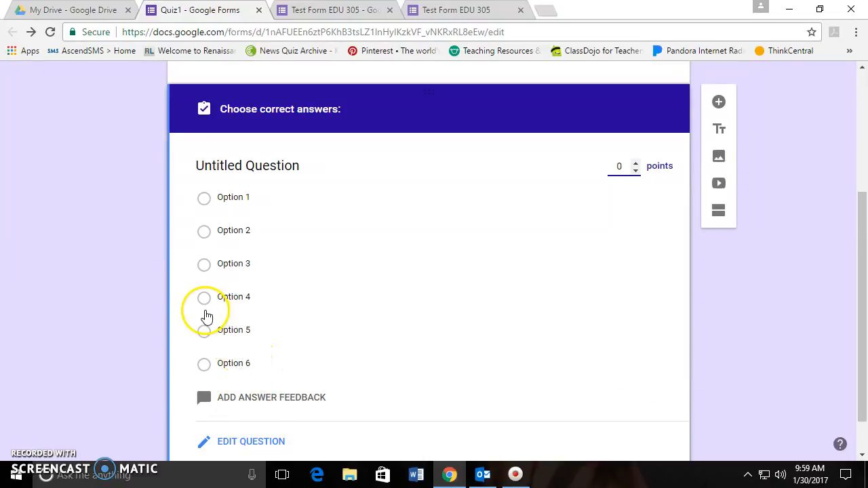
scroll(206, 316, up, 1)
scroll(203, 314, down, 1)
scroll(208, 306, up, 1)
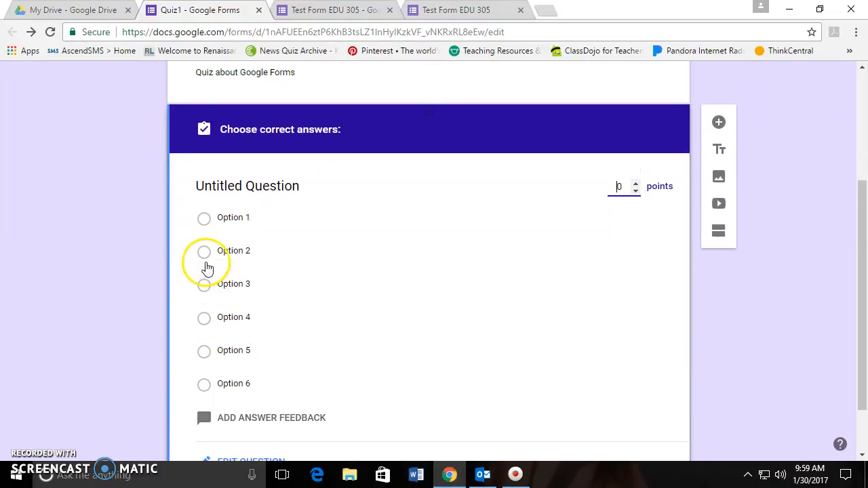
click(205, 285)
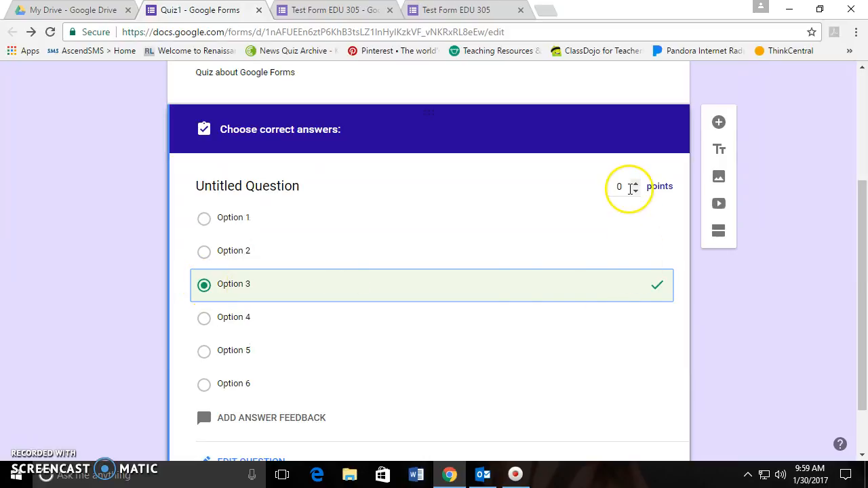
Set the untitled question's value to 109 points and return to editing the question.
click(634, 186)
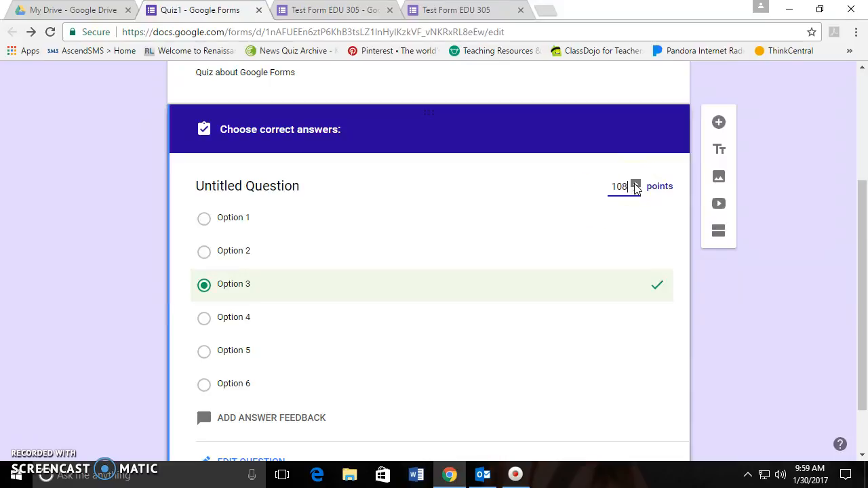
scroll(594, 327, down, 1)
scroll(577, 321, up, 2)
scroll(206, 291, down, 2)
scroll(245, 339, down, 1)
scroll(265, 393, up, 4)
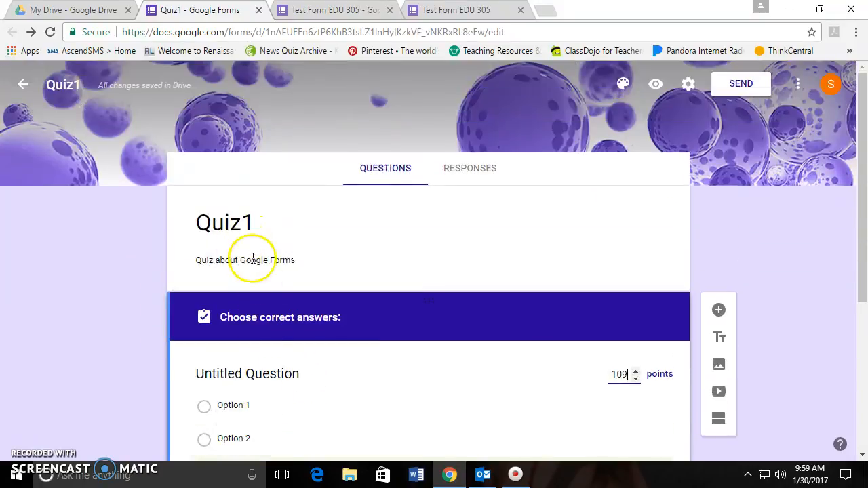
scroll(217, 285, down, 4)
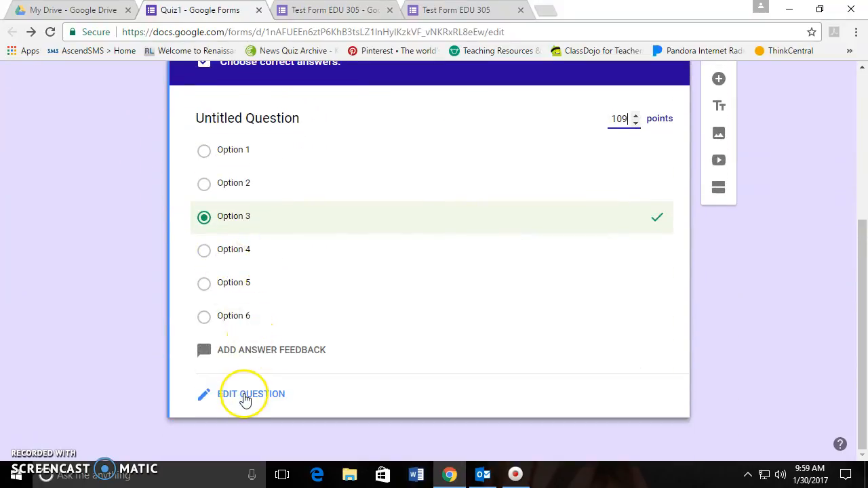
click(246, 397)
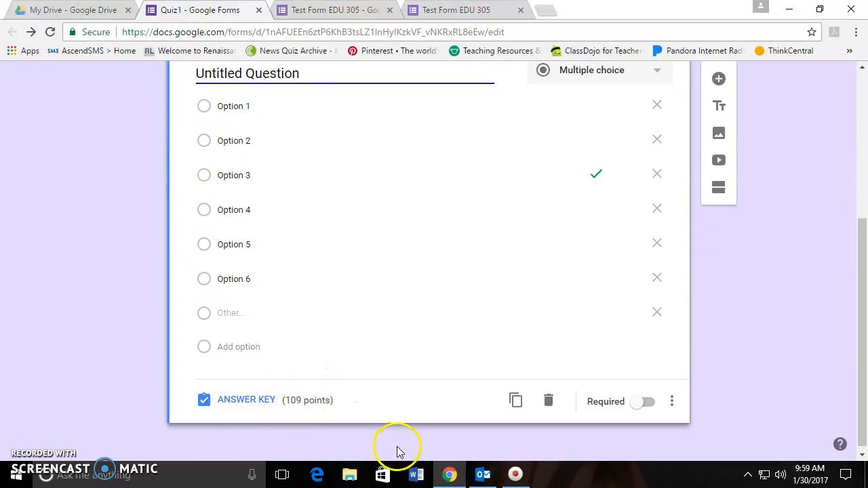
Make the untitled question required and look at its additional display and shuffle options.
scroll(378, 382, up, 1)
scroll(500, 423, down, 1)
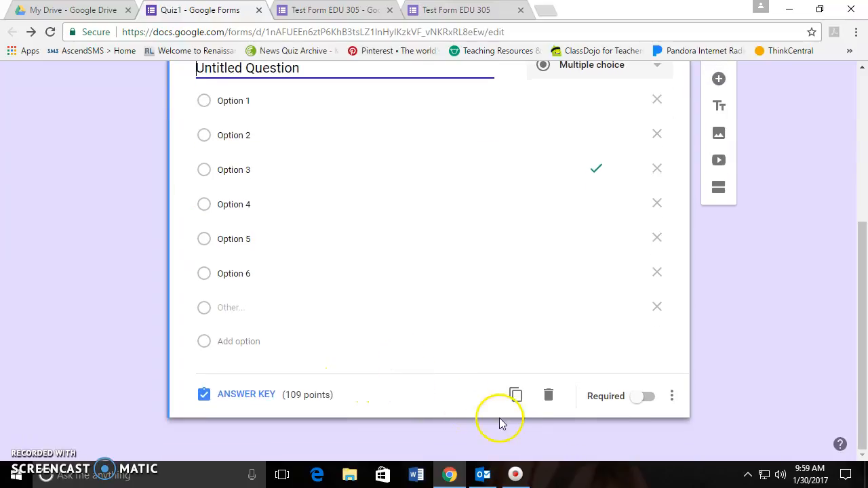
scroll(515, 401, up, 2)
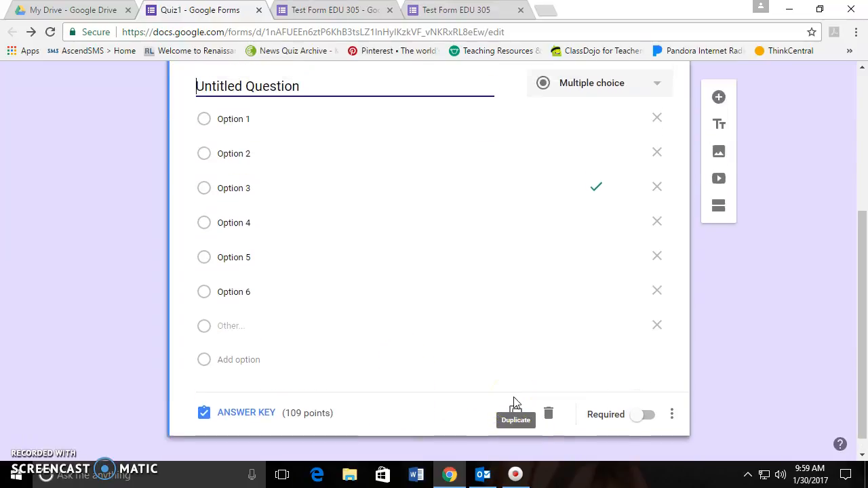
scroll(514, 402, down, 2)
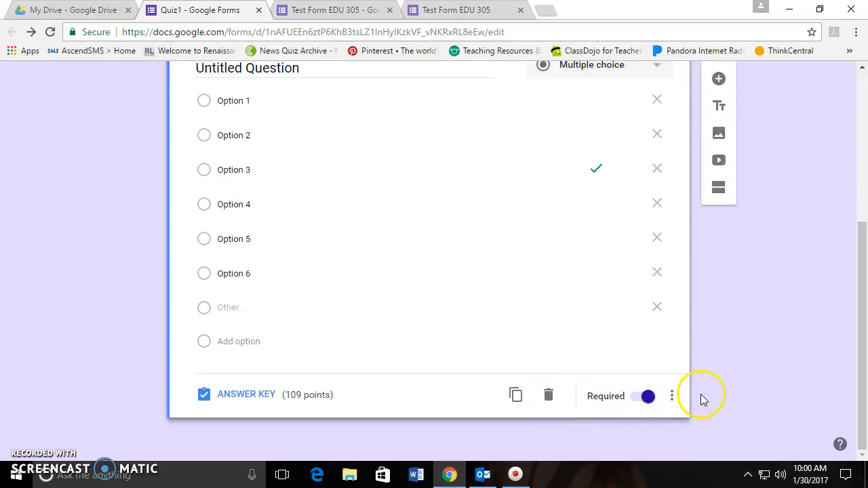
click(674, 396)
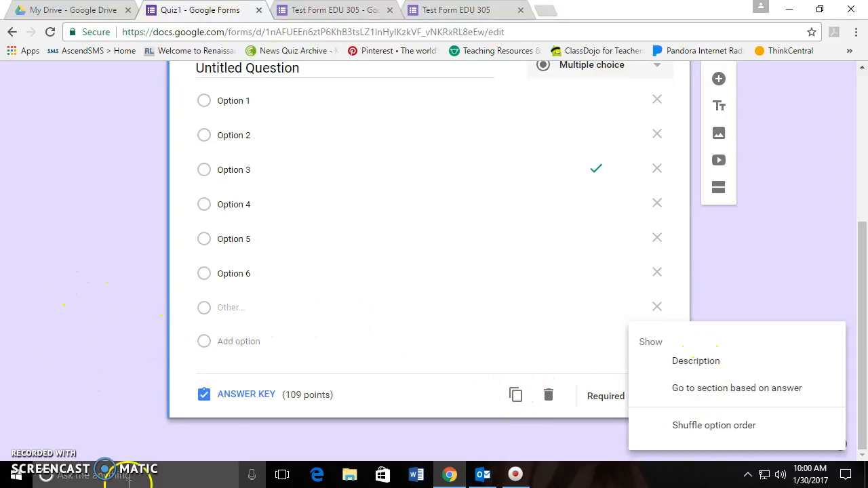
click(177, 373)
Add a new blank multiple-choice question below the untitled question.
scroll(203, 378, up, 4)
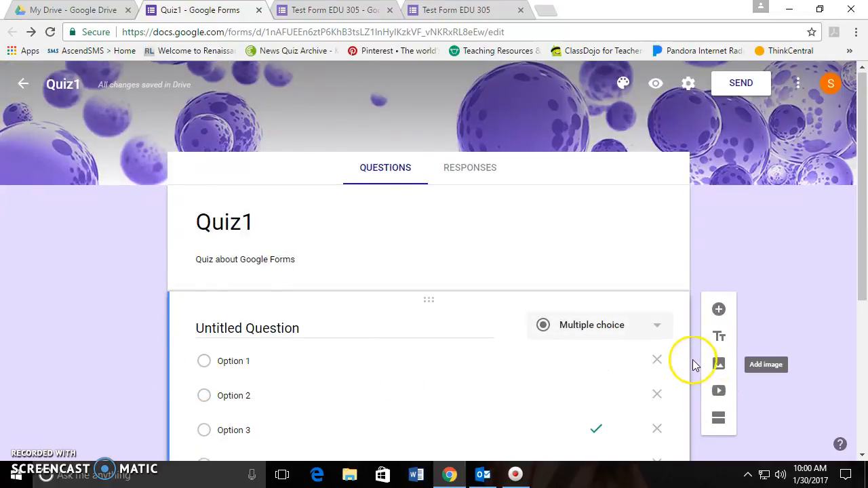
scroll(699, 340, down, 2)
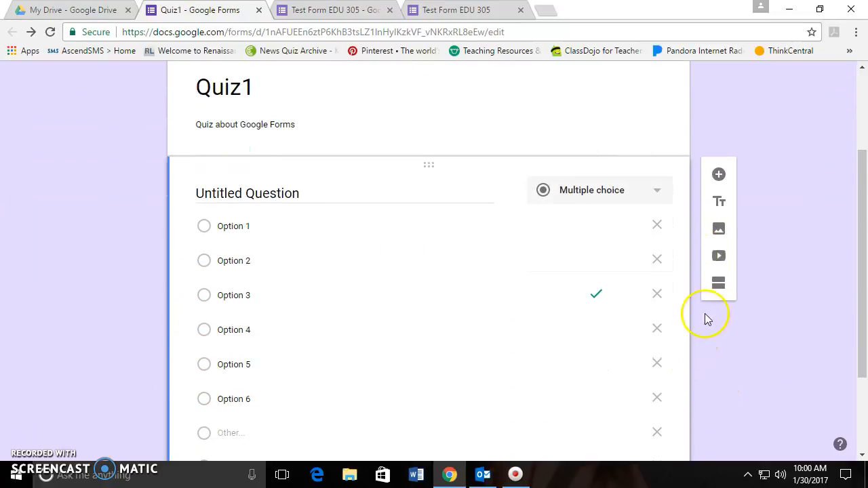
click(719, 175)
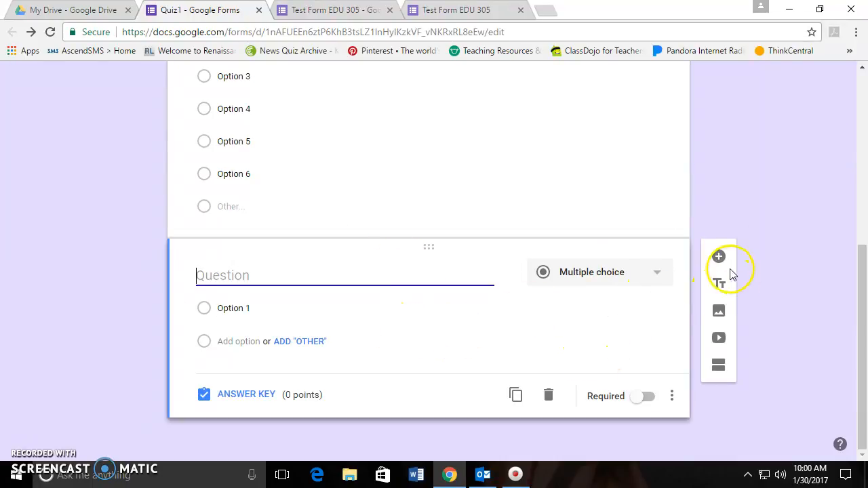
Review the image sources: upload, snapshot, URL, albums, Google Drive and search, and close the image dialog without inserting anything.
click(720, 313)
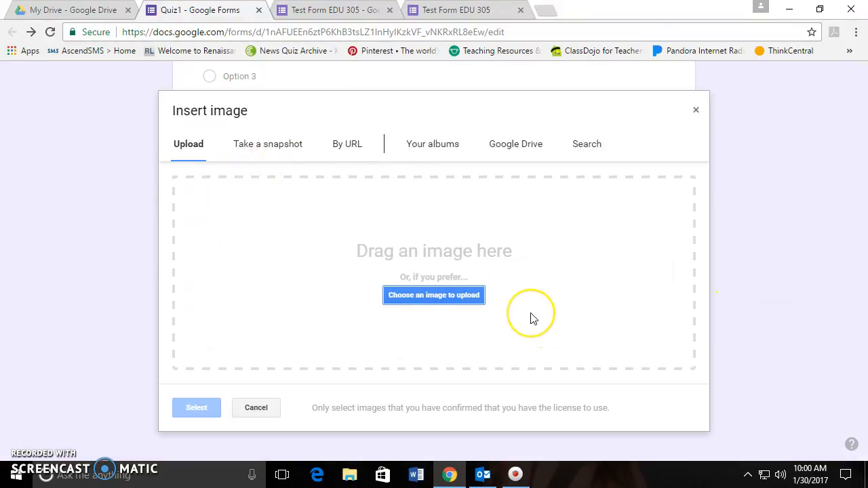
click(265, 148)
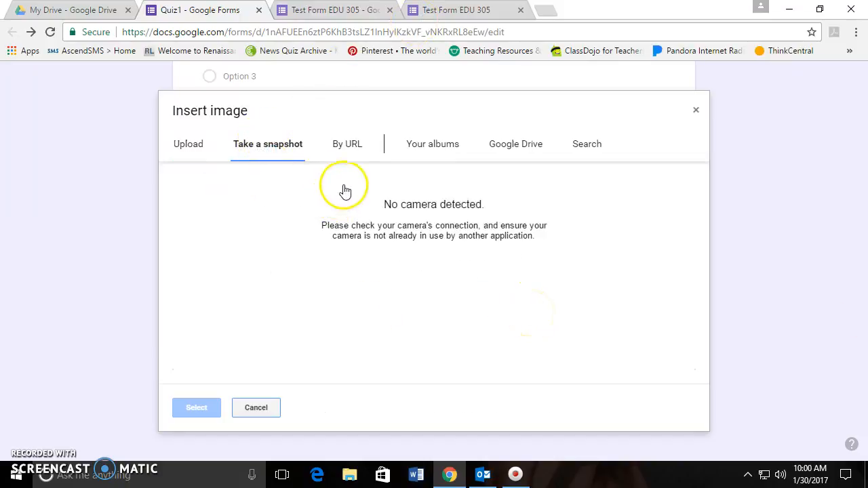
click(341, 149)
click(438, 148)
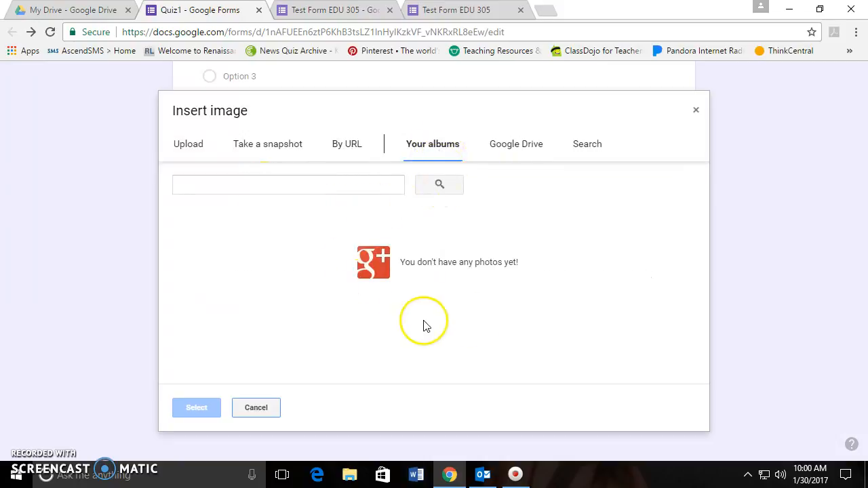
click(510, 151)
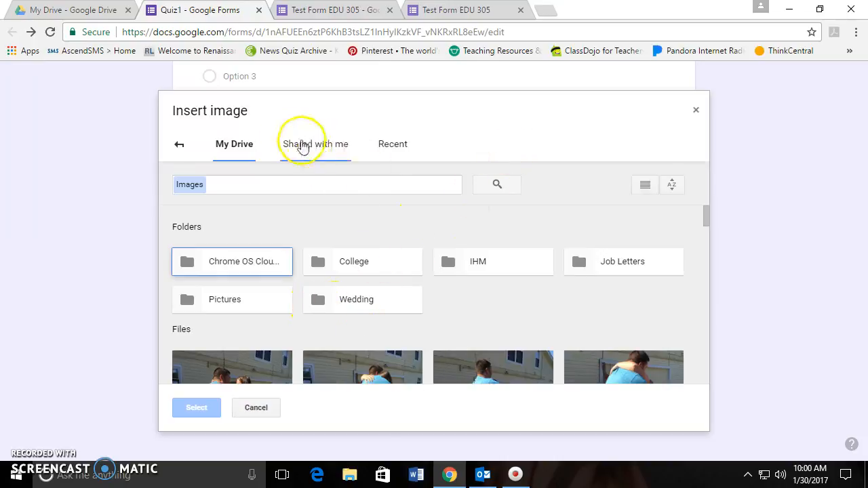
click(179, 145)
click(594, 151)
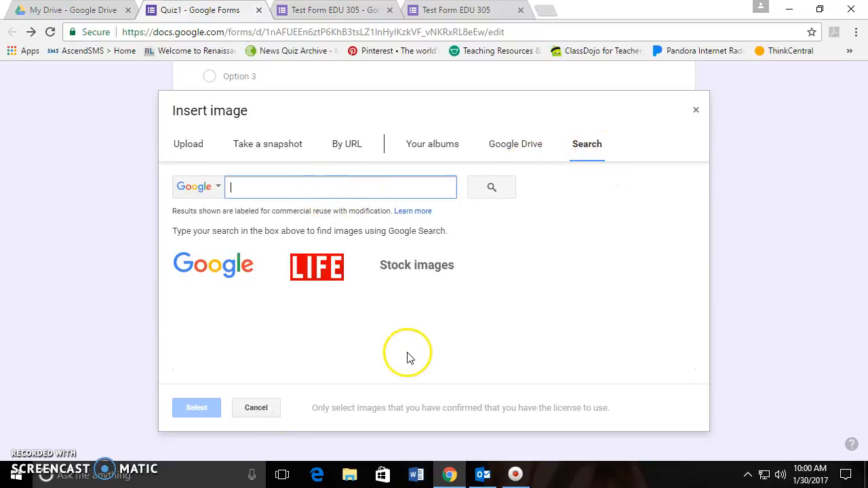
click(697, 110)
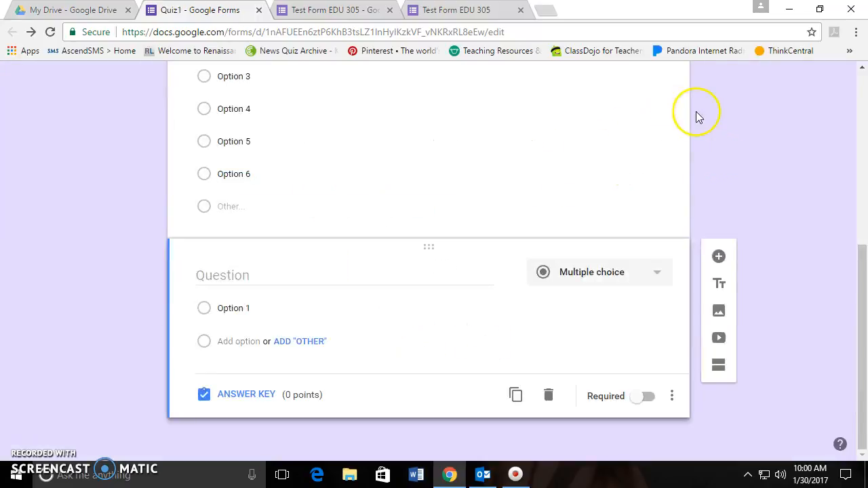
Review the YouTube search and URL options for adding a video, and close the dialog without selecting one.
click(720, 339)
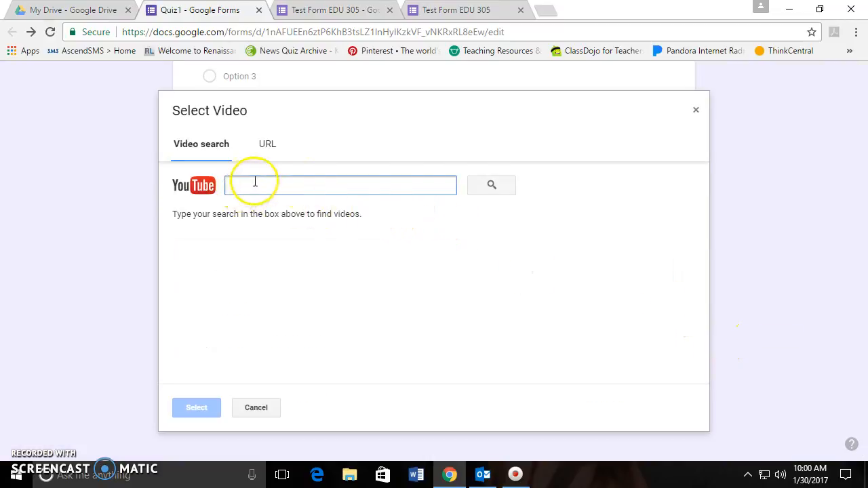
click(266, 143)
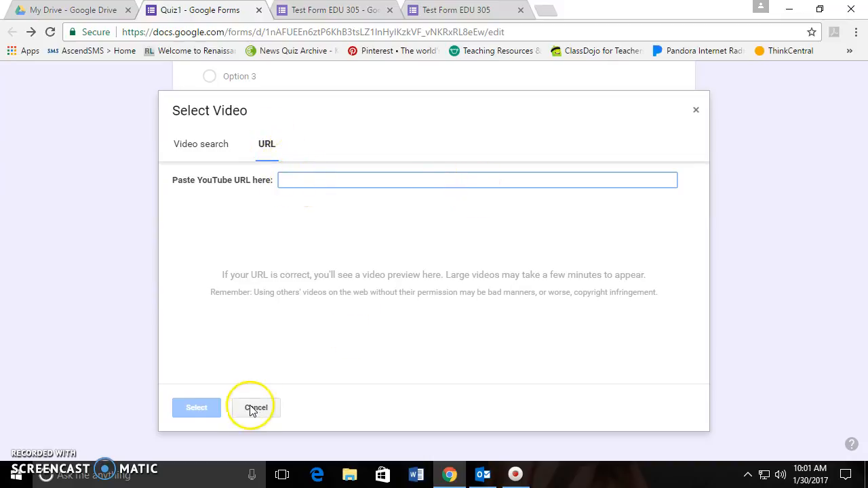
click(697, 112)
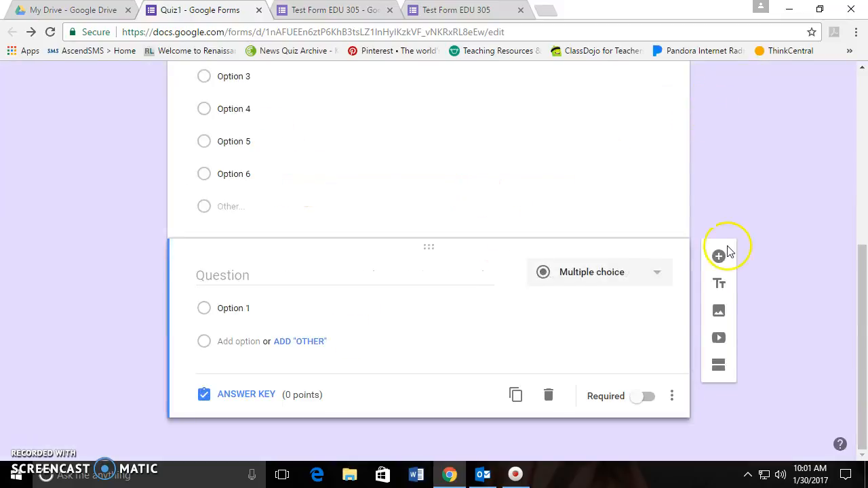
Add a second section after the blank question and look over how the form is divided.
click(718, 367)
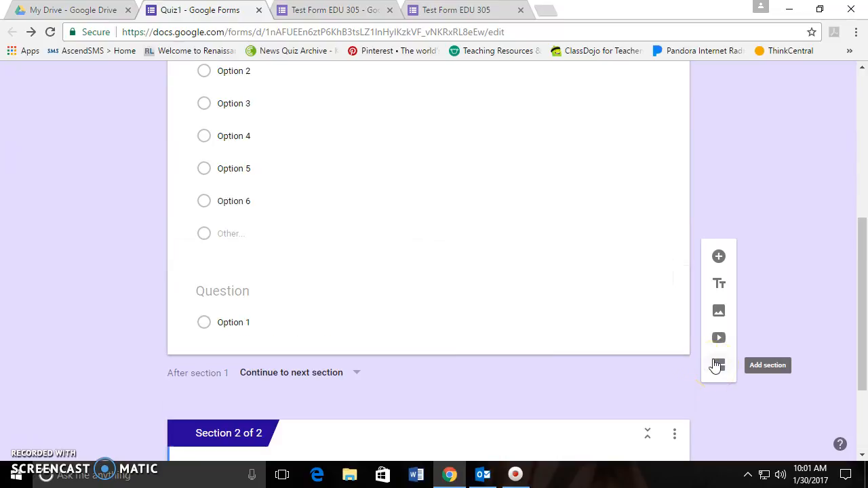
scroll(318, 287, up, 10)
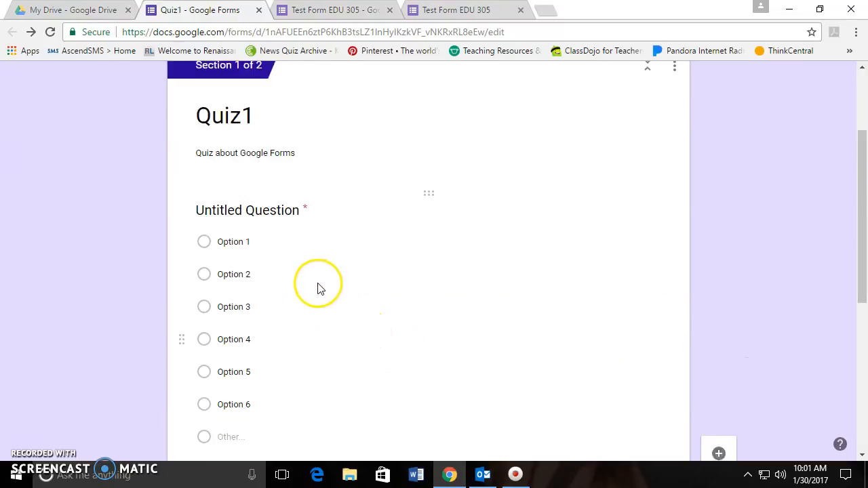
scroll(420, 257, down, 10)
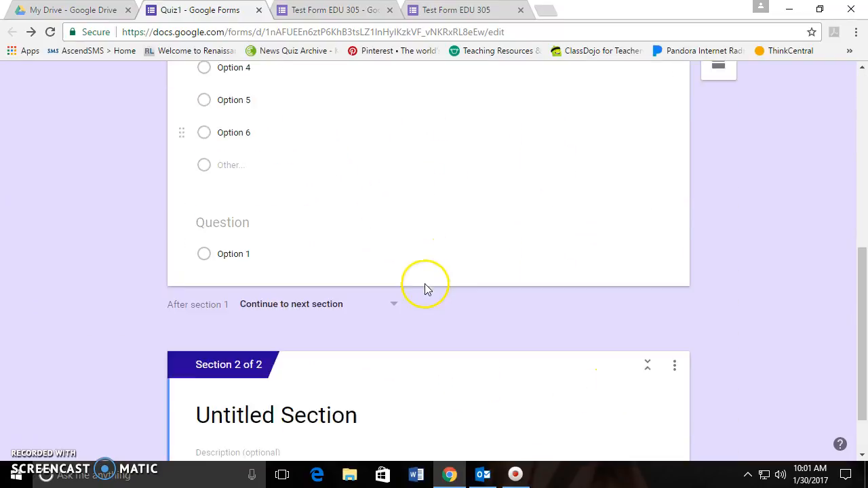
scroll(397, 341, up, 2)
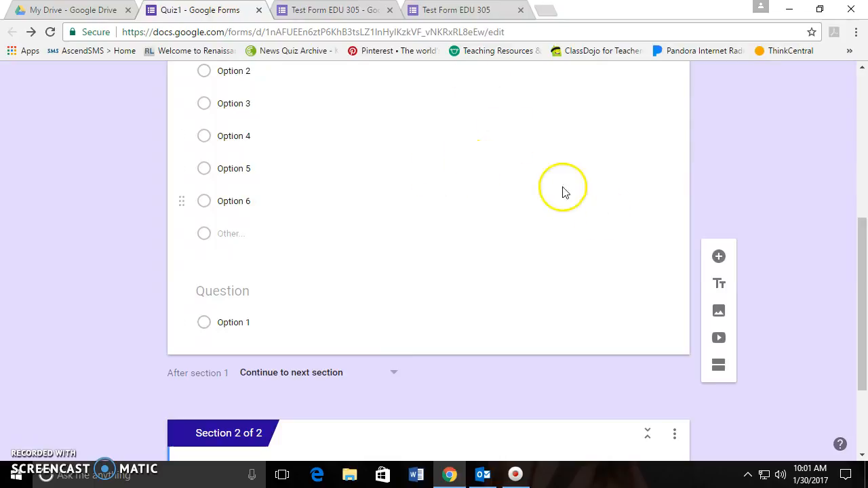
Open the form's pre-filled link page, look through the quiz there and close it to return to the editor.
scroll(475, 258, up, 4)
scroll(479, 277, up, 1)
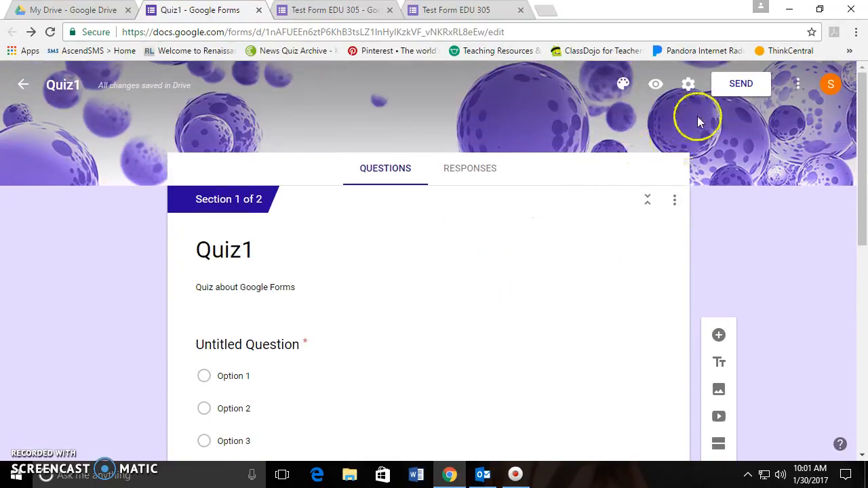
click(798, 87)
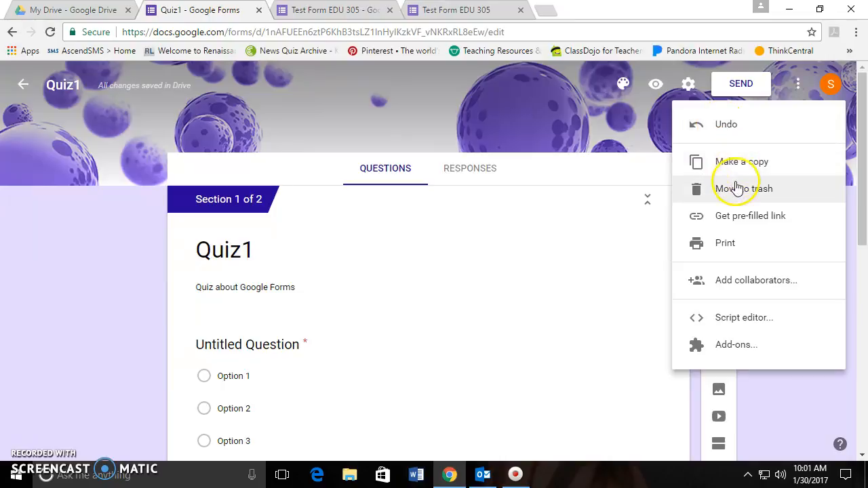
click(733, 217)
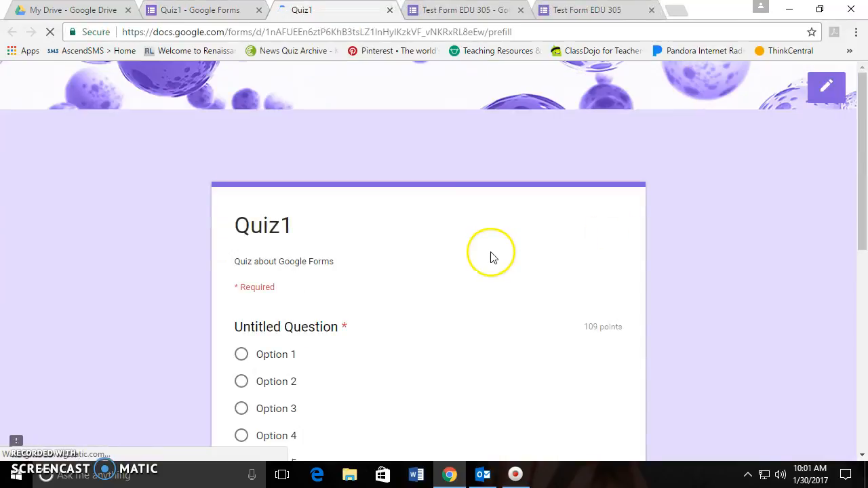
scroll(420, 268, down, 4)
scroll(417, 270, up, 3)
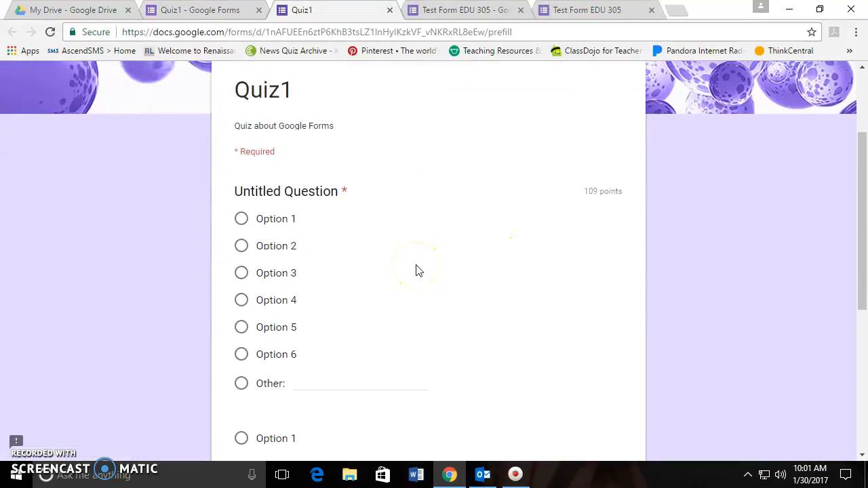
scroll(323, 109, down, 2)
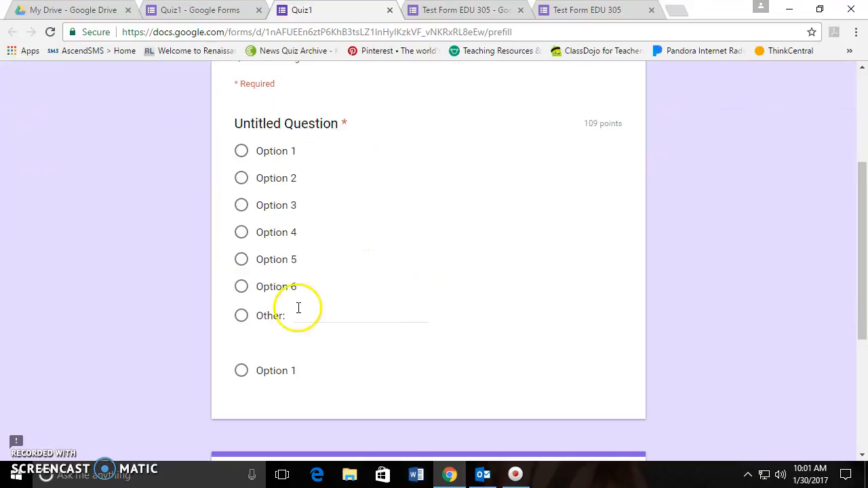
scroll(372, 316, down, 4)
scroll(372, 316, up, 10)
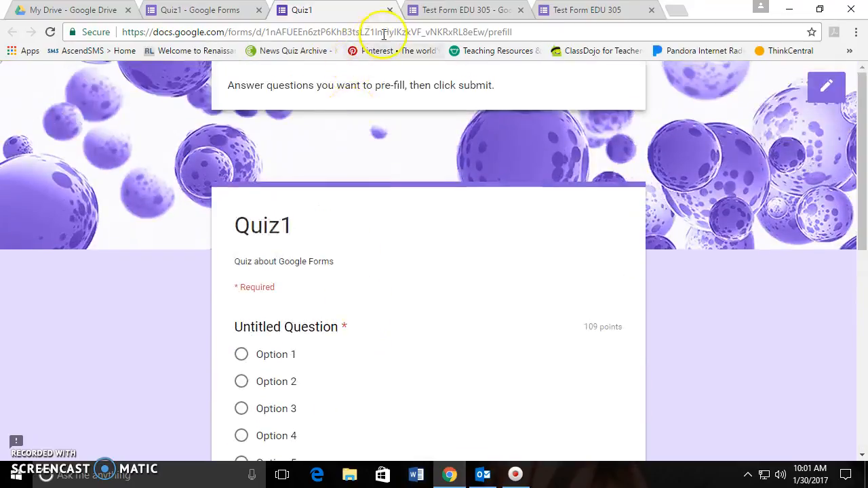
click(389, 11)
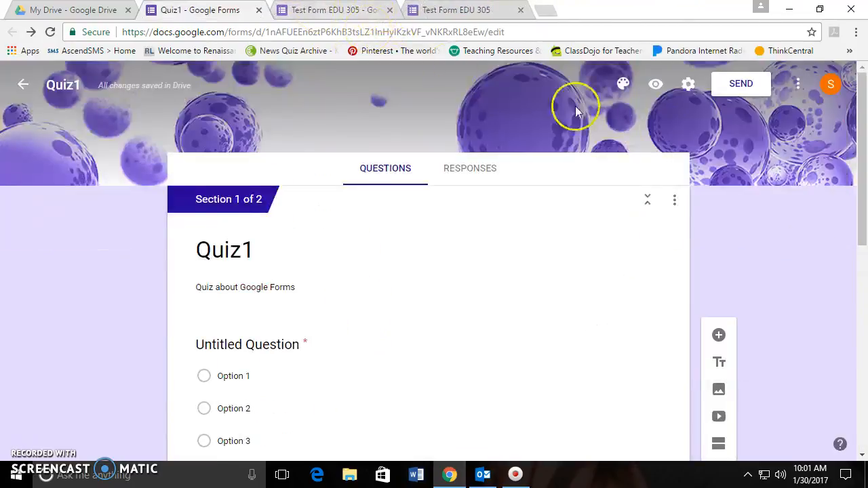
Review the collaborator sharing settings and link-sharing choices for Quiz1, and close them without changing the access.
click(798, 85)
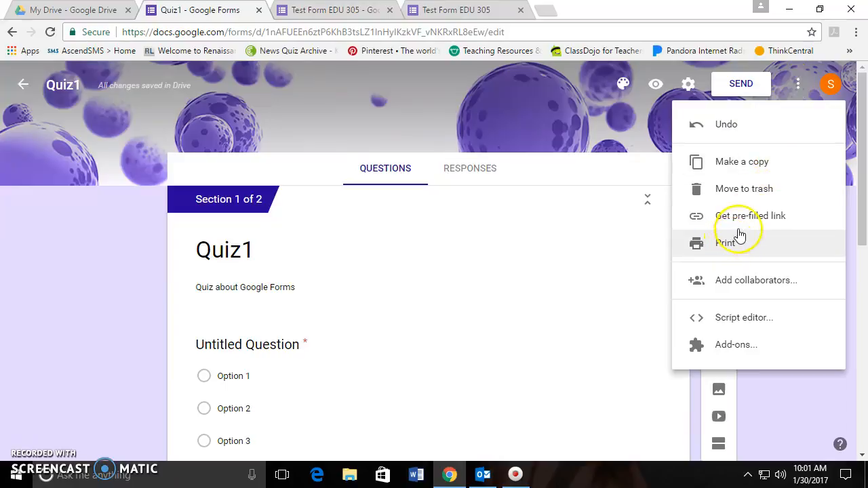
click(758, 286)
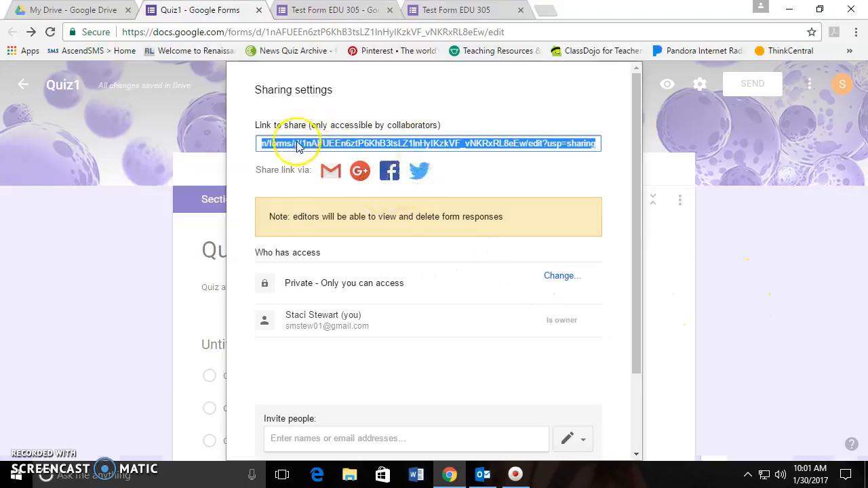
click(558, 277)
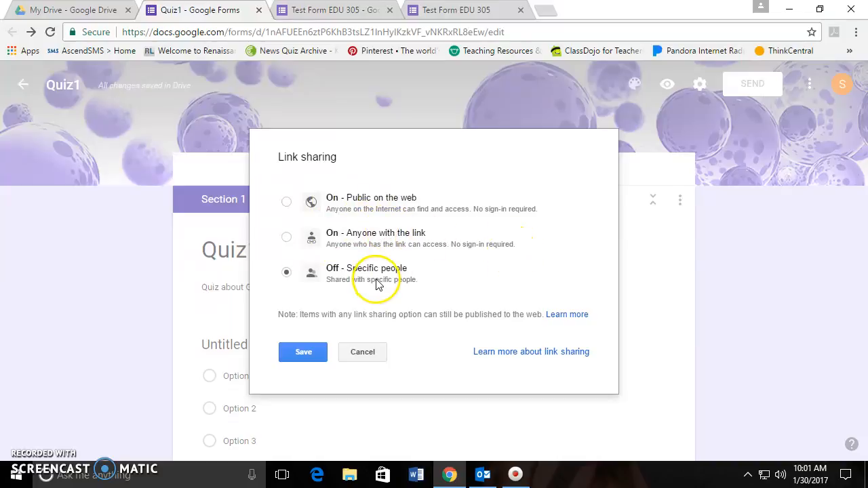
click(355, 352)
scroll(358, 350, down, 3)
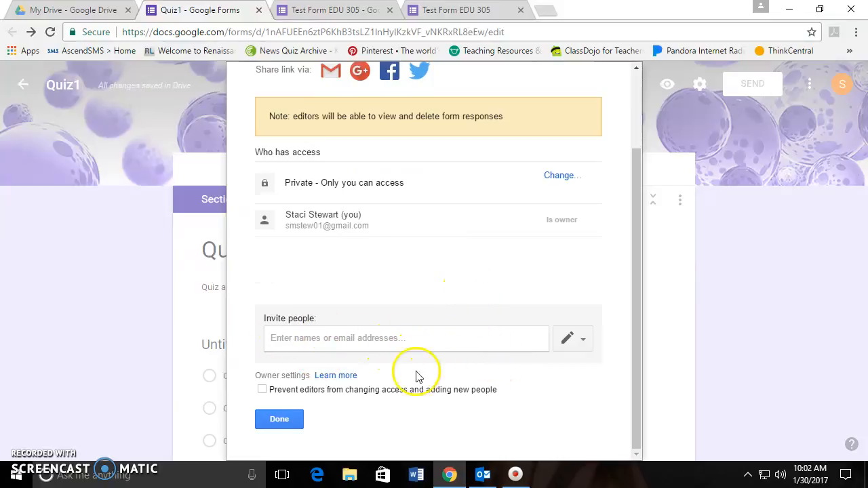
click(272, 422)
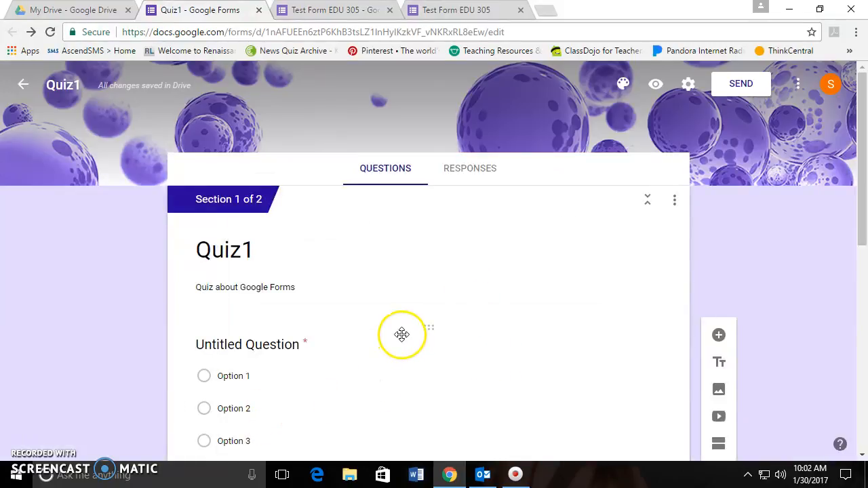
Look over the Quiz1 questions and the form's responses view, including its extra options for notifications, destination, download and deletion.
scroll(502, 238, down, 1)
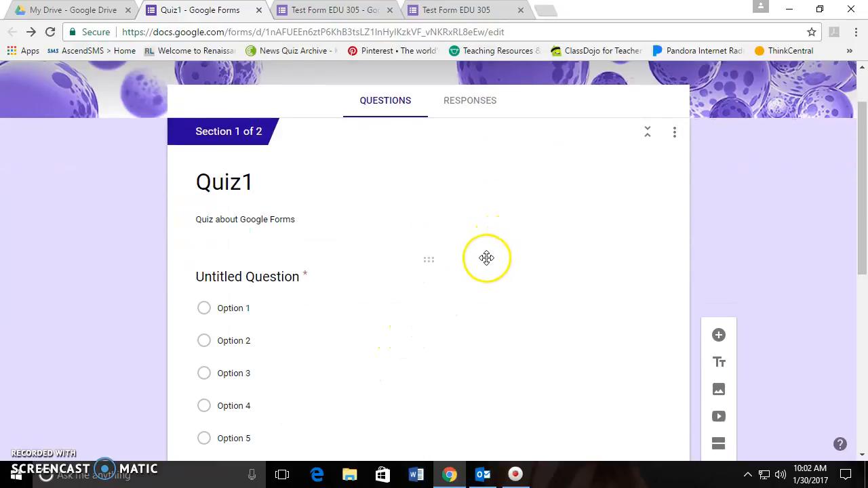
scroll(481, 269, down, 5)
scroll(482, 273, up, 6)
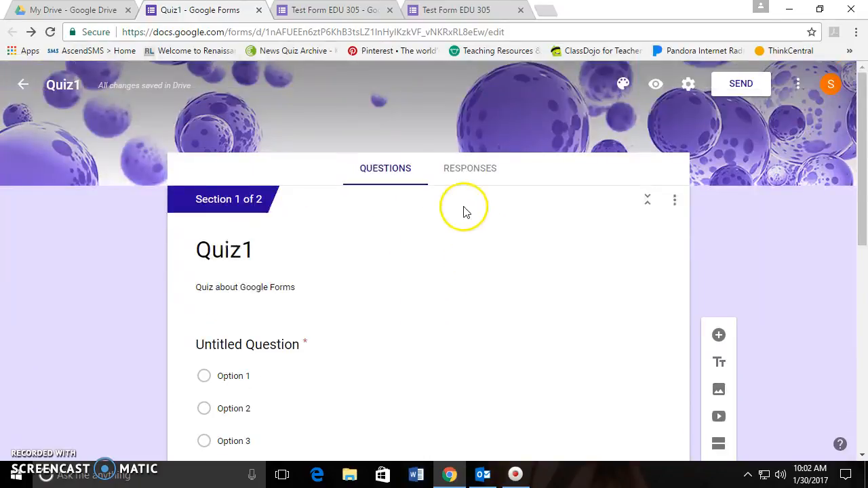
click(462, 170)
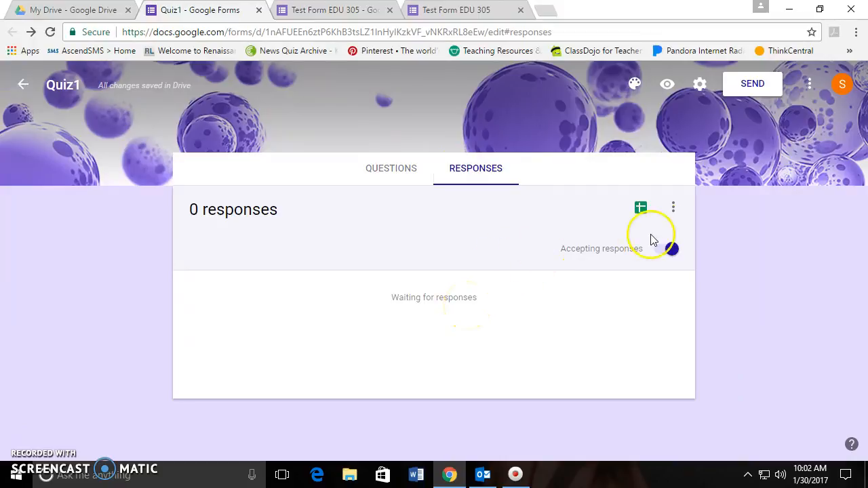
click(672, 207)
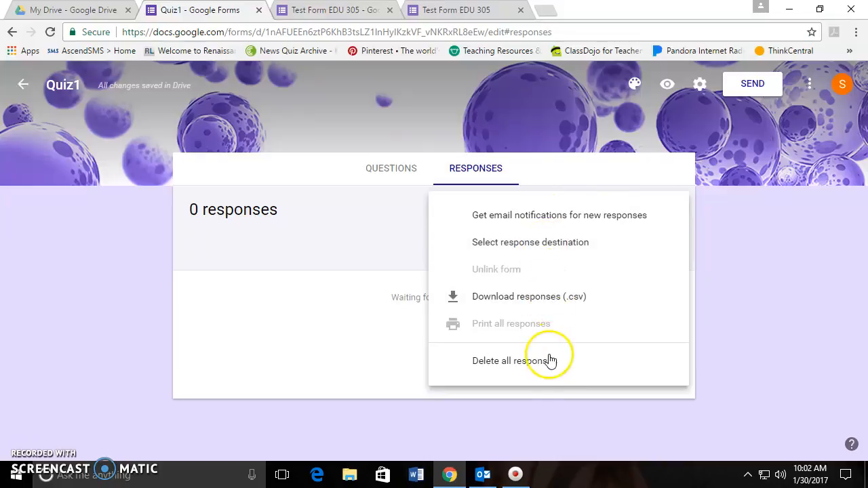
click(387, 334)
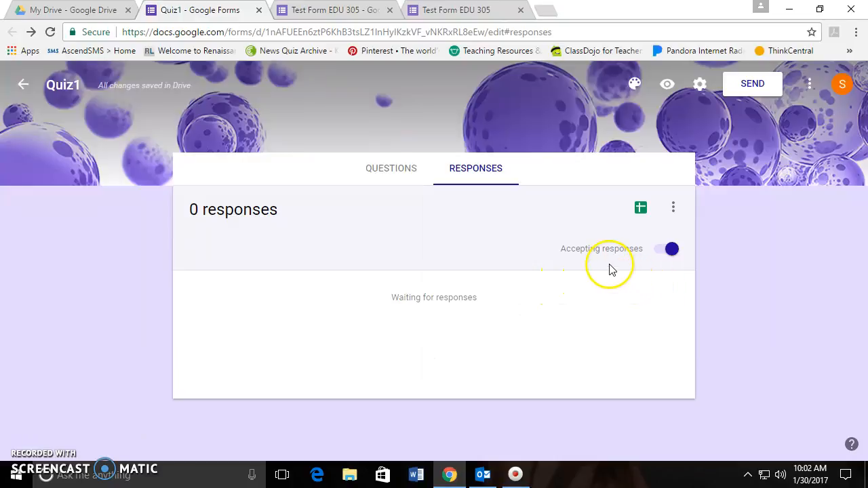
Create a new spreadsheet named Quiz1 (Responses) as the response destination, look at its columns and close it.
click(640, 207)
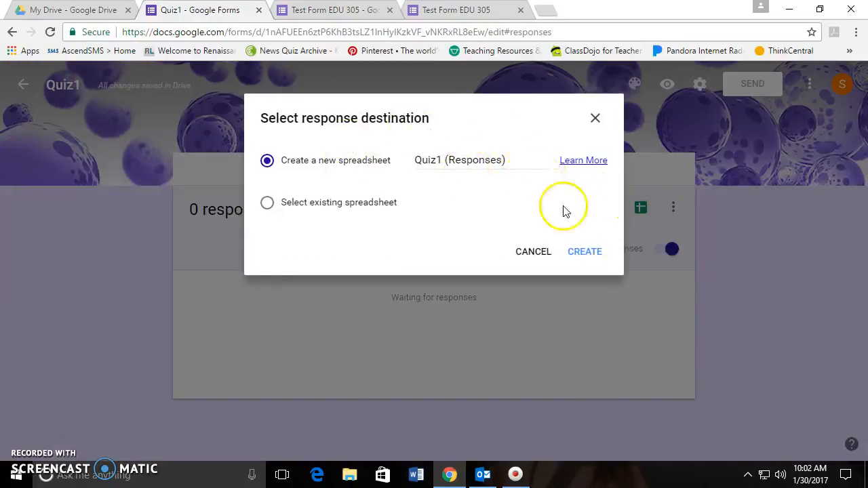
click(581, 253)
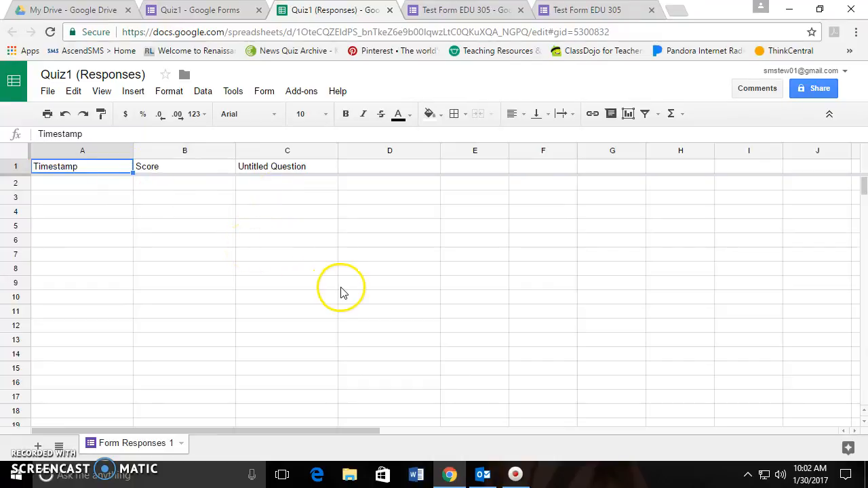
click(389, 11)
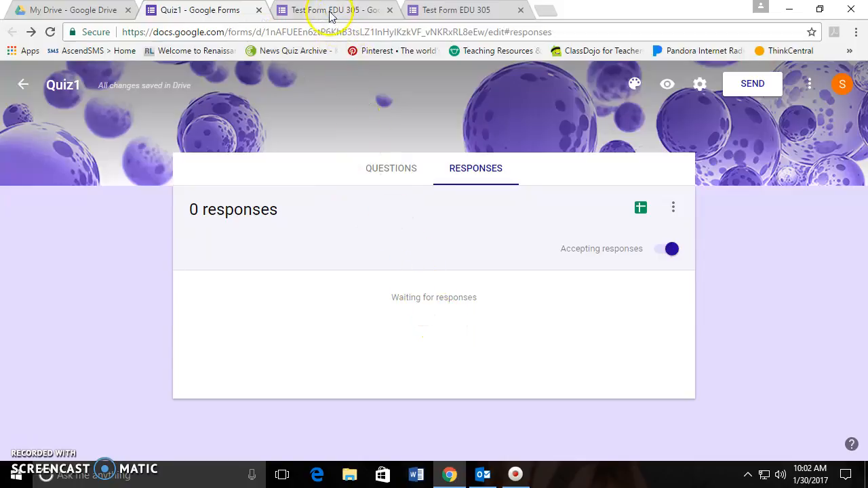
Fill in the live Test Form EDU 305 with name "h", transportation Grandparent/Relative and child comment "j", and submit the response.
click(450, 12)
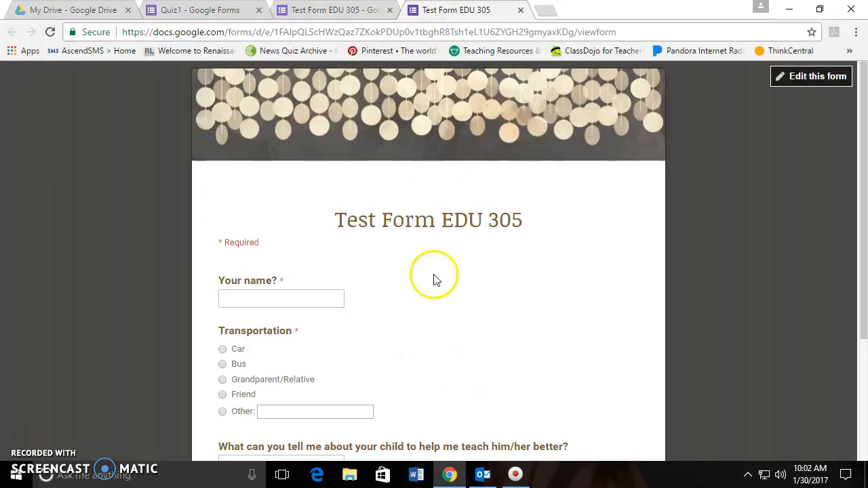
scroll(387, 283, down, 3)
scroll(399, 298, up, 3)
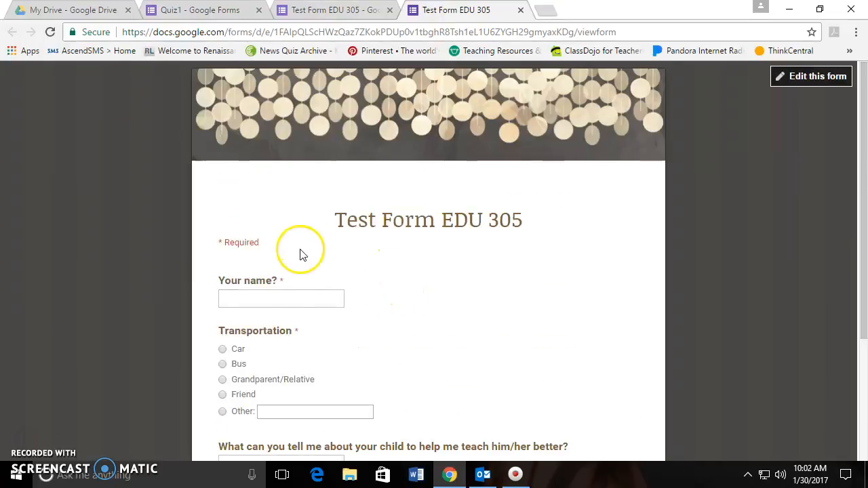
click(316, 299)
scroll(320, 301, down, 1)
text(h)
click(222, 311)
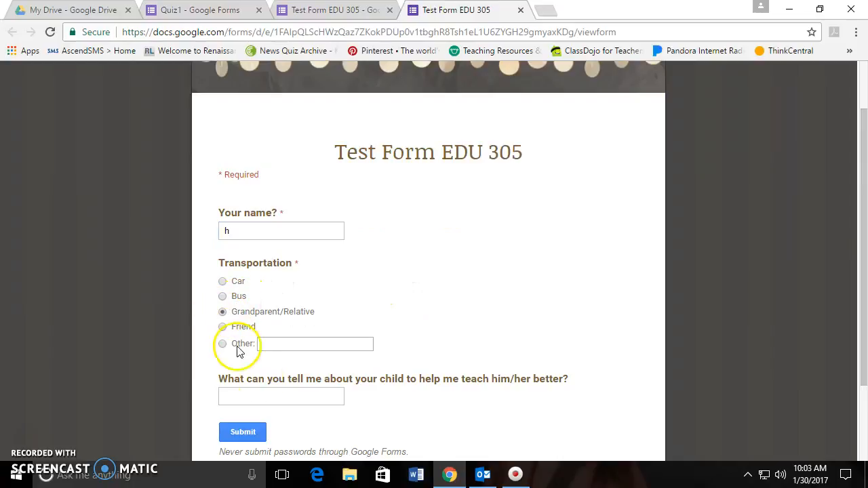
click(280, 393)
scroll(319, 380, down, 2)
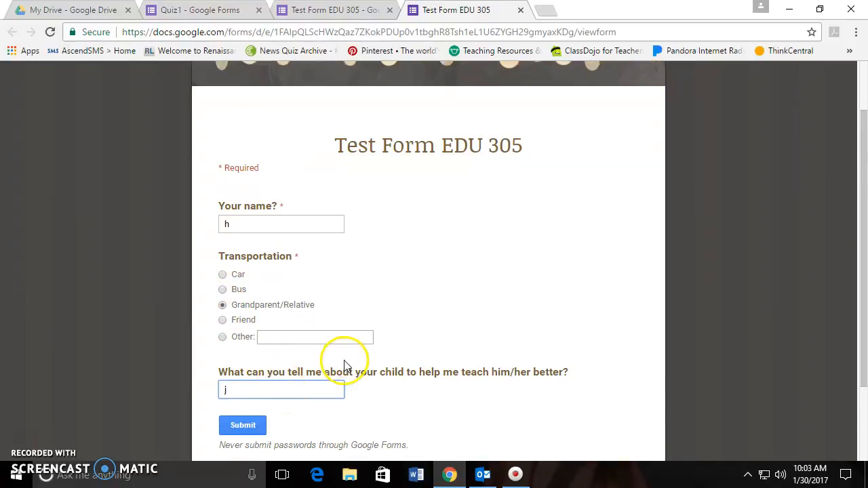
click(241, 328)
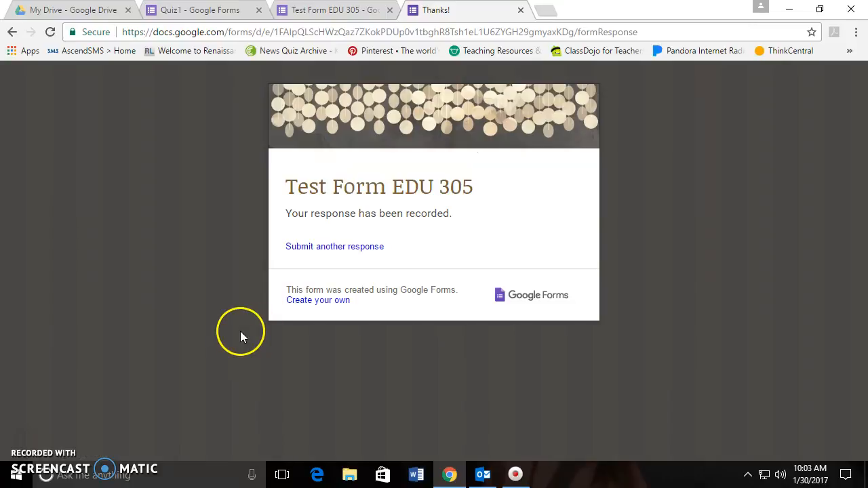
View the collected Test Form EDU 305 responses in their spreadsheet, and return to the Quiz1 questions.
click(332, 9)
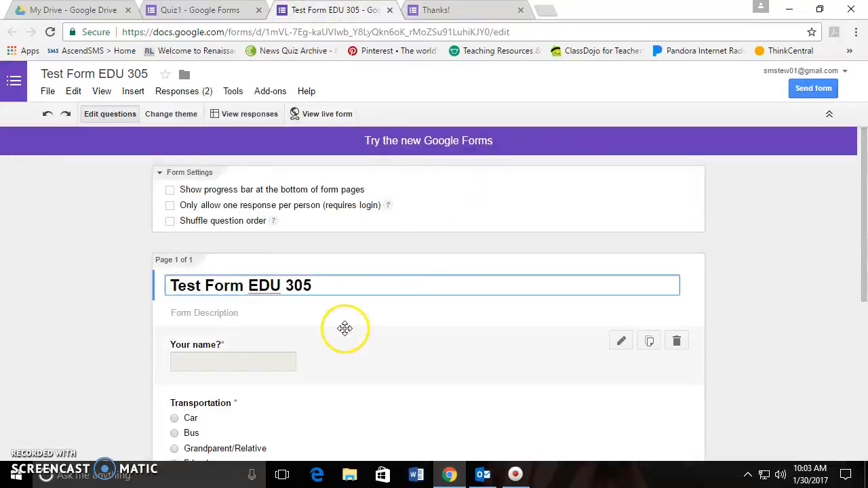
click(231, 116)
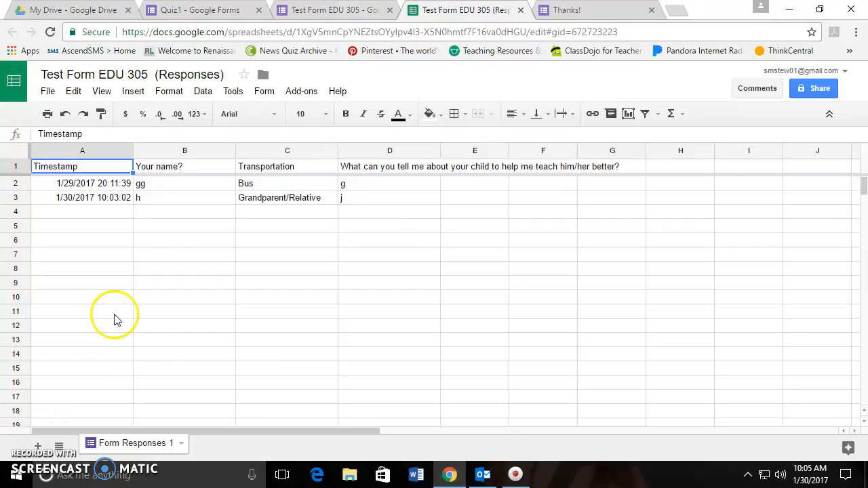
click(198, 9)
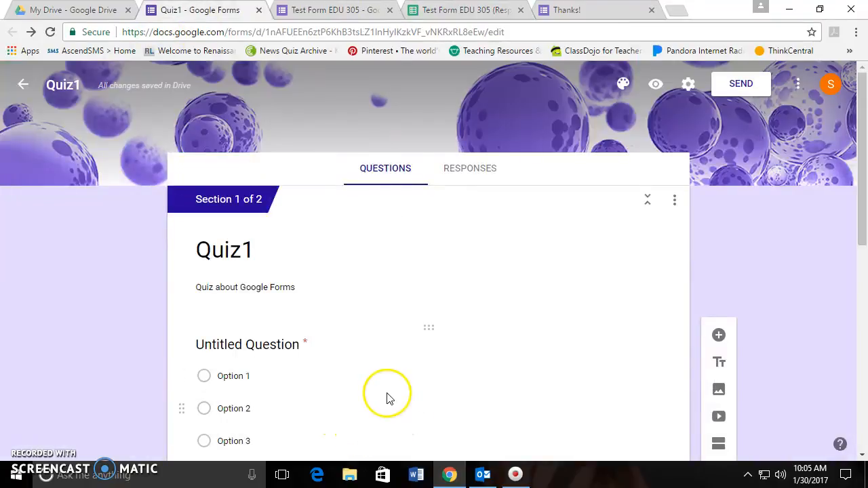
scroll(387, 398, down, 7)
scroll(347, 359, up, 10)
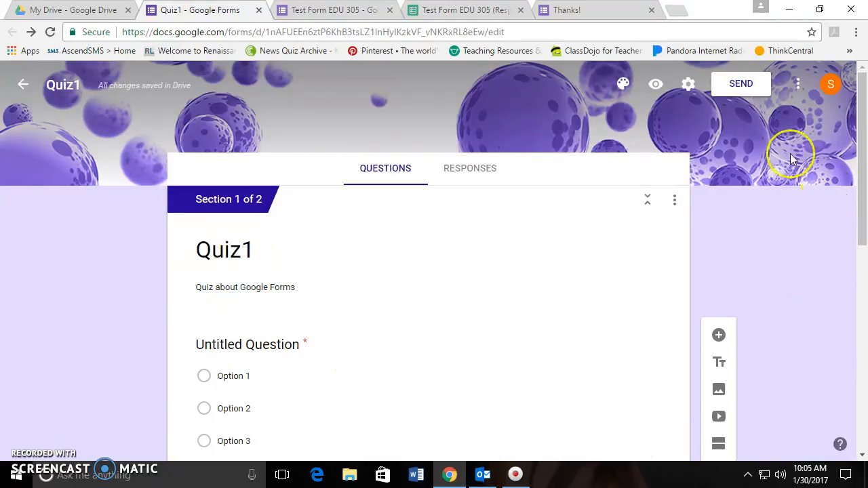
Review the email, link and embed HTML options for sending Quiz1, and cancel without sending the form.
click(743, 83)
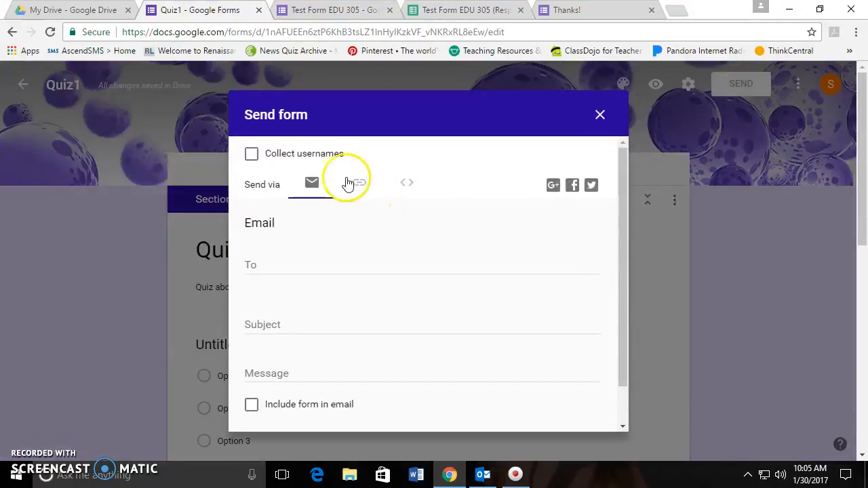
scroll(346, 226, down, 1)
scroll(349, 246, up, 1)
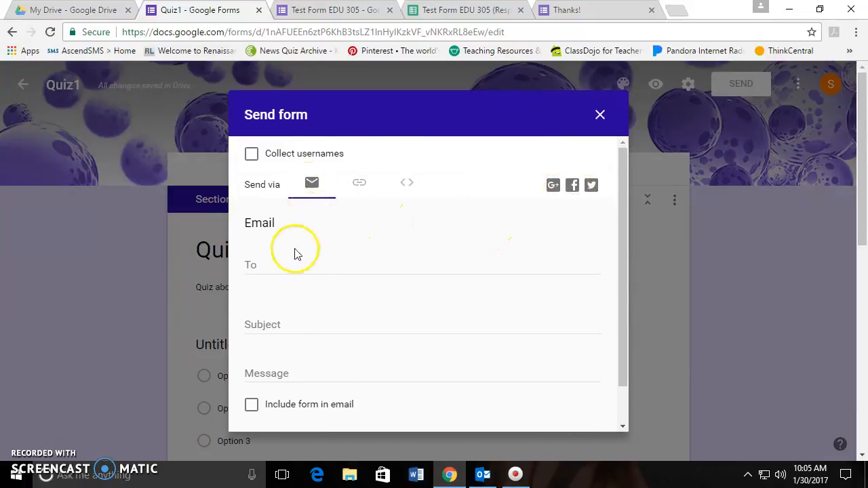
scroll(314, 321, down, 1)
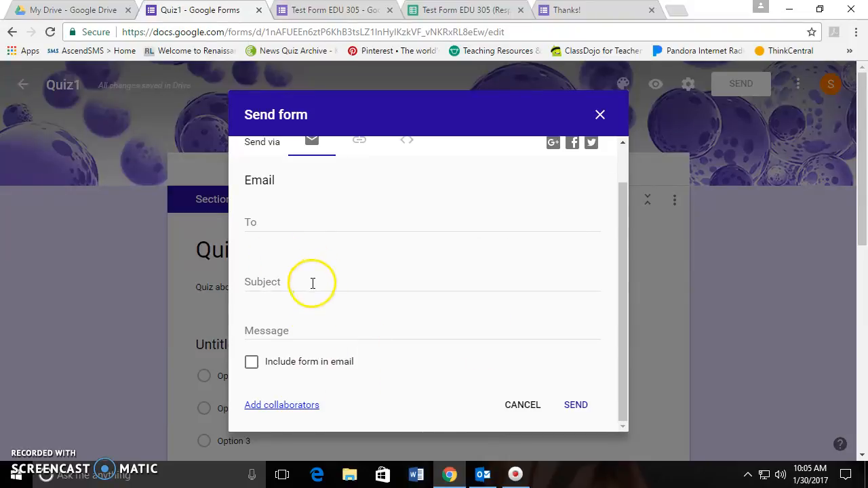
scroll(309, 285, up, 2)
click(353, 188)
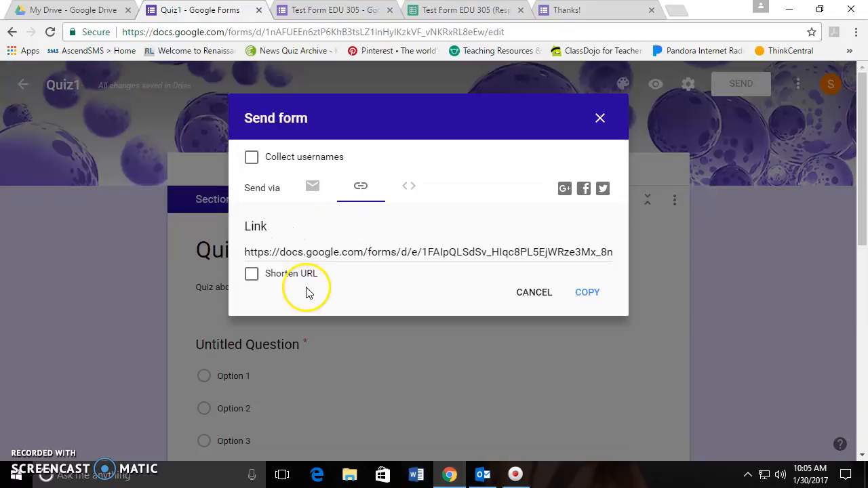
click(408, 187)
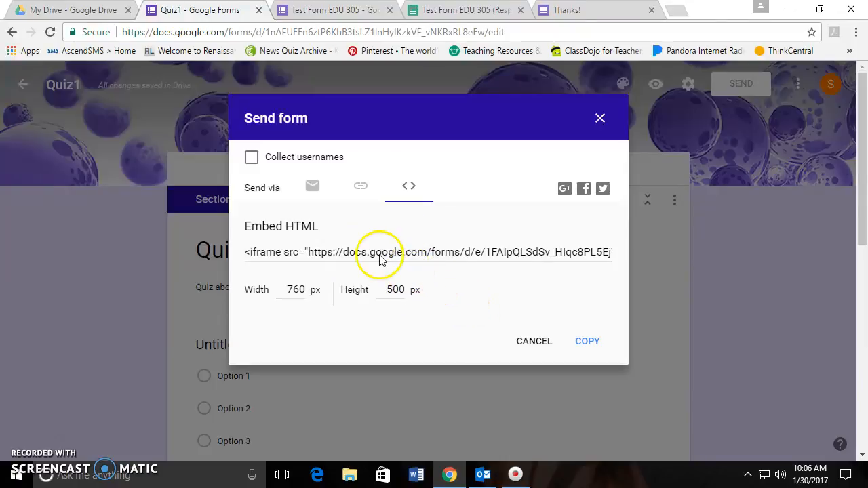
click(535, 343)
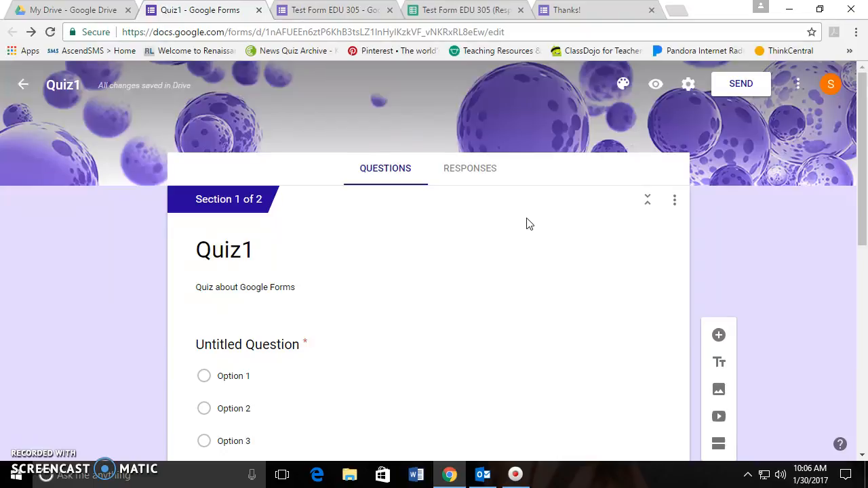
Preview Quiz1 as respondents see it and look through its theme, question and answer options.
click(656, 88)
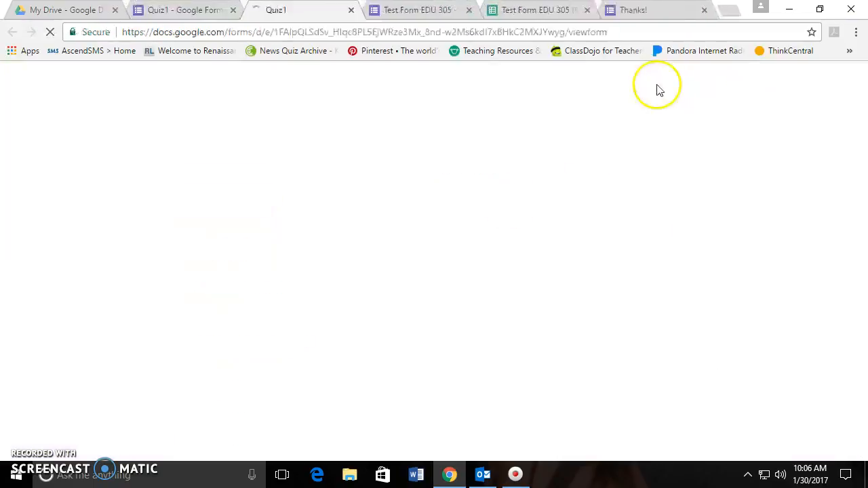
scroll(466, 241, down, 5)
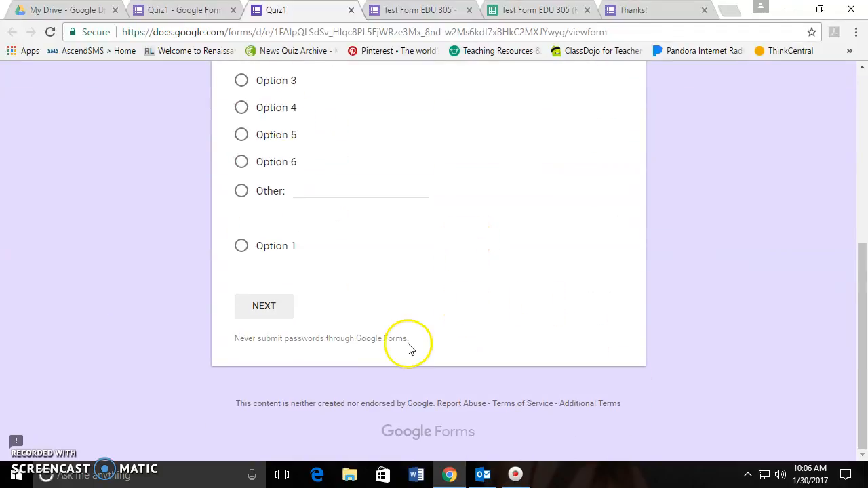
scroll(405, 352, up, 5)
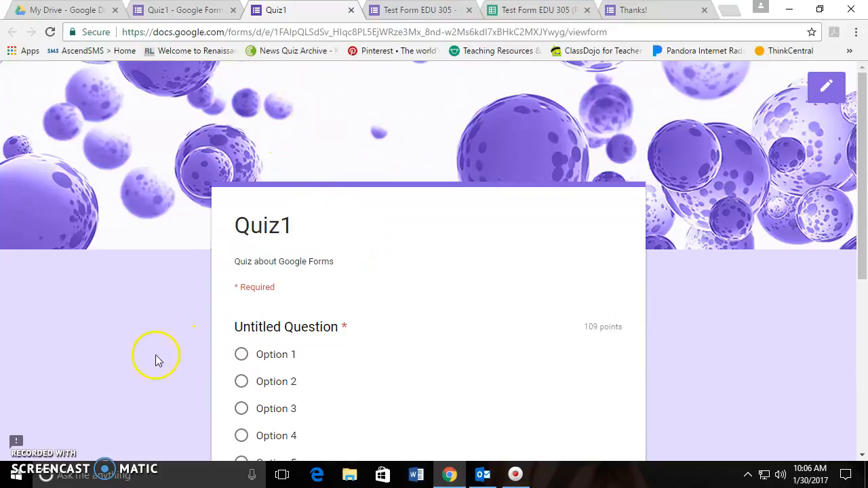
scroll(243, 318, down, 5)
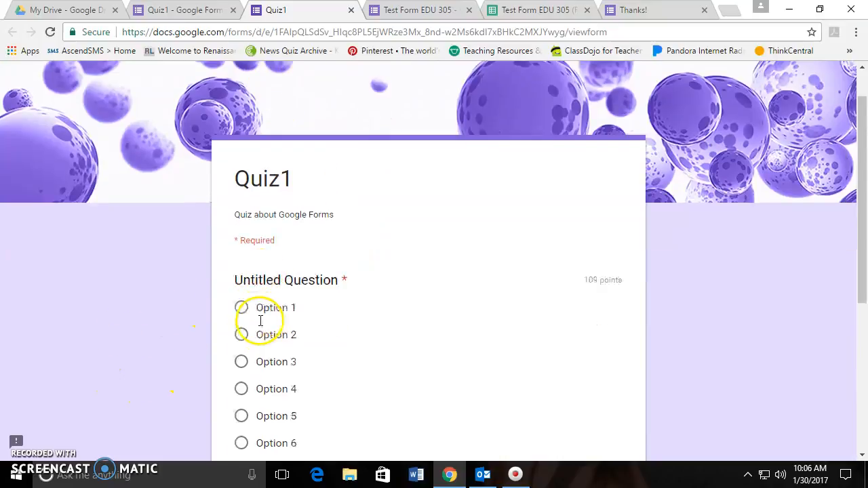
click(261, 319)
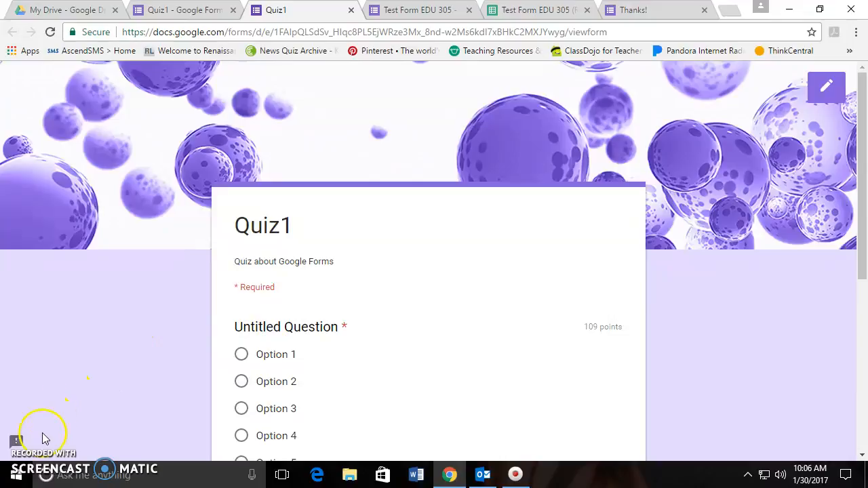